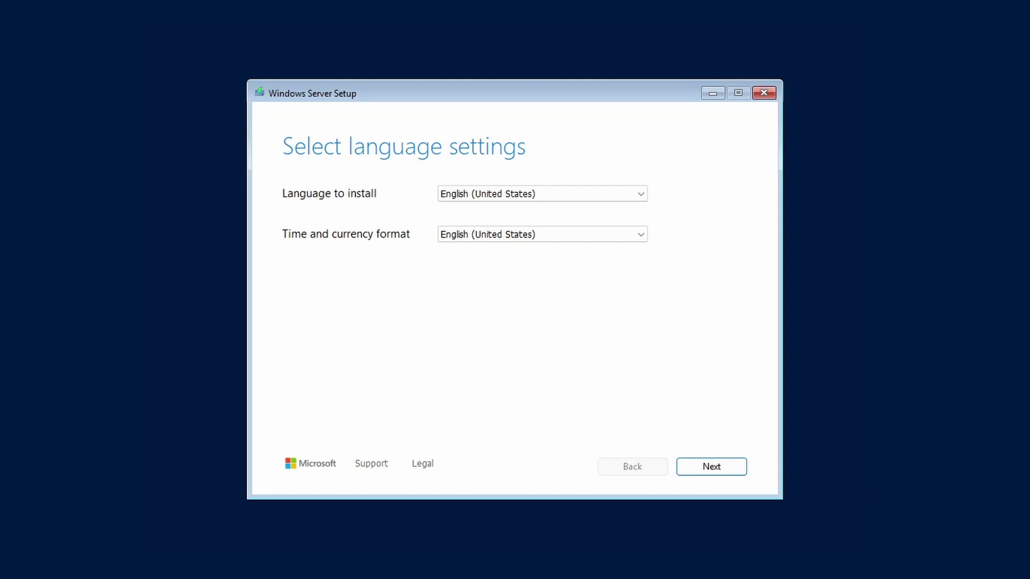
Keep English (United States) and the US keyboard, and agree that everything will be deleted
click(725, 464)
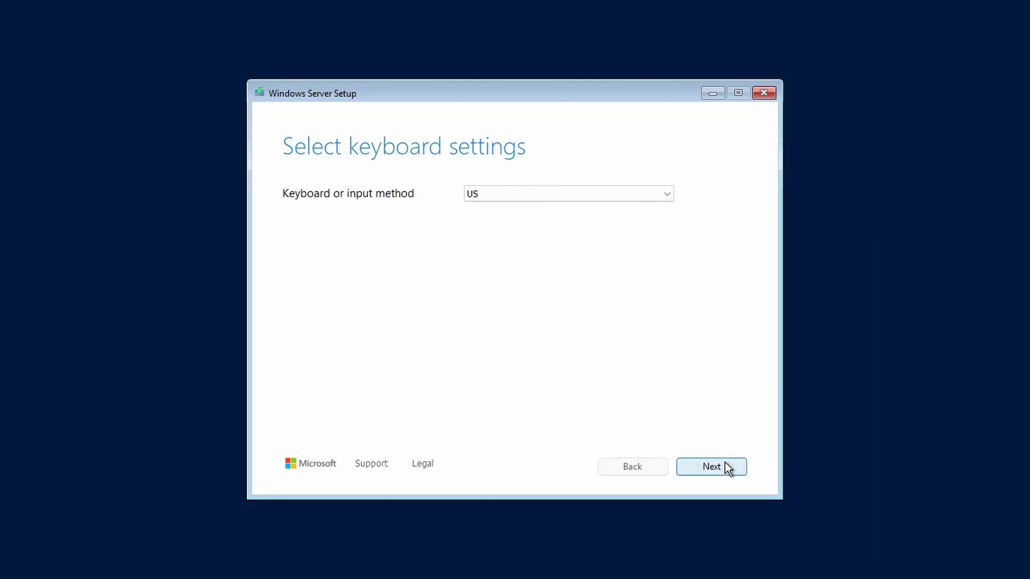
click(725, 465)
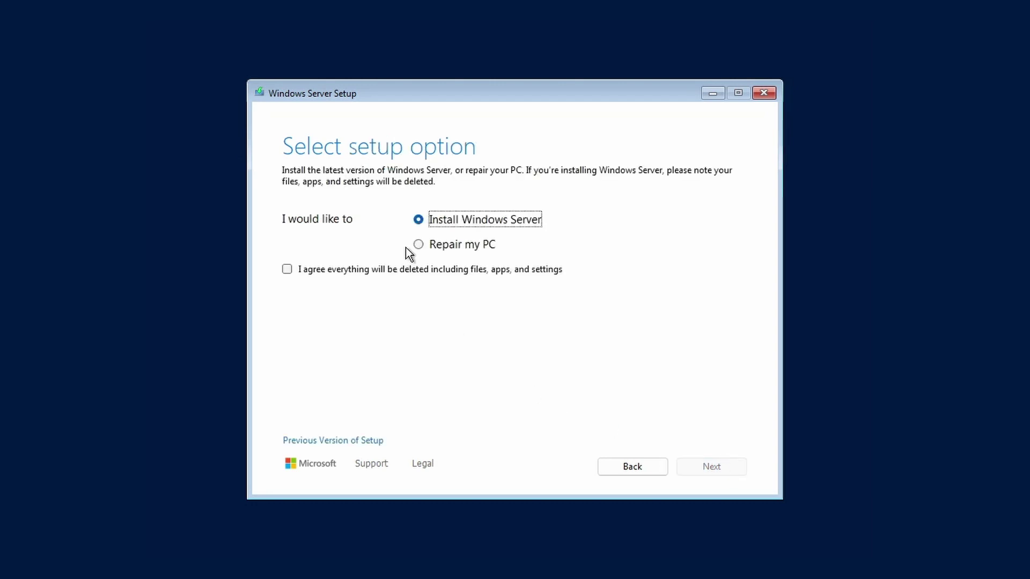
click(421, 272)
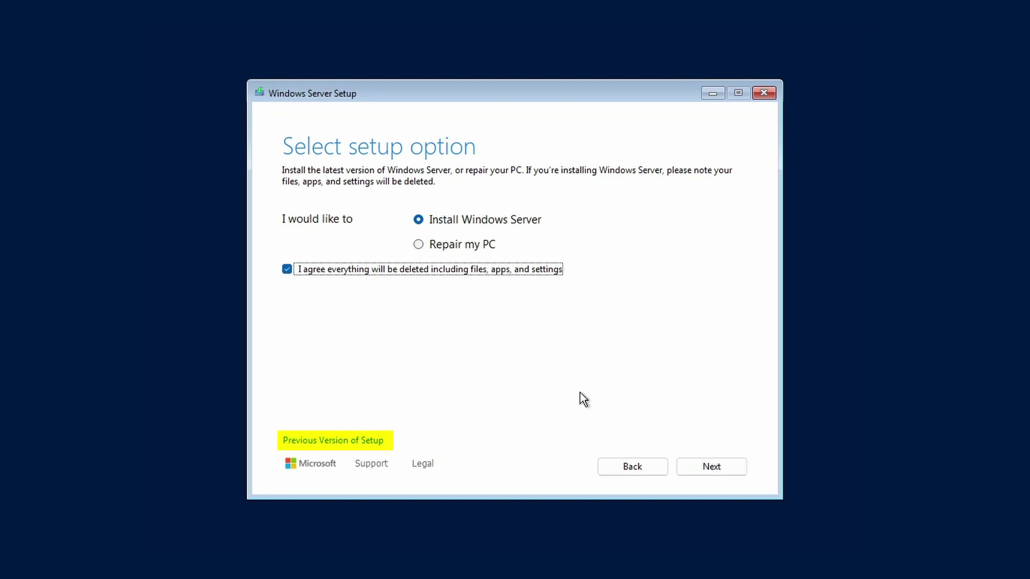
Switch to the previous version of Setup, accept the language preferences and choose Install now
click(362, 442)
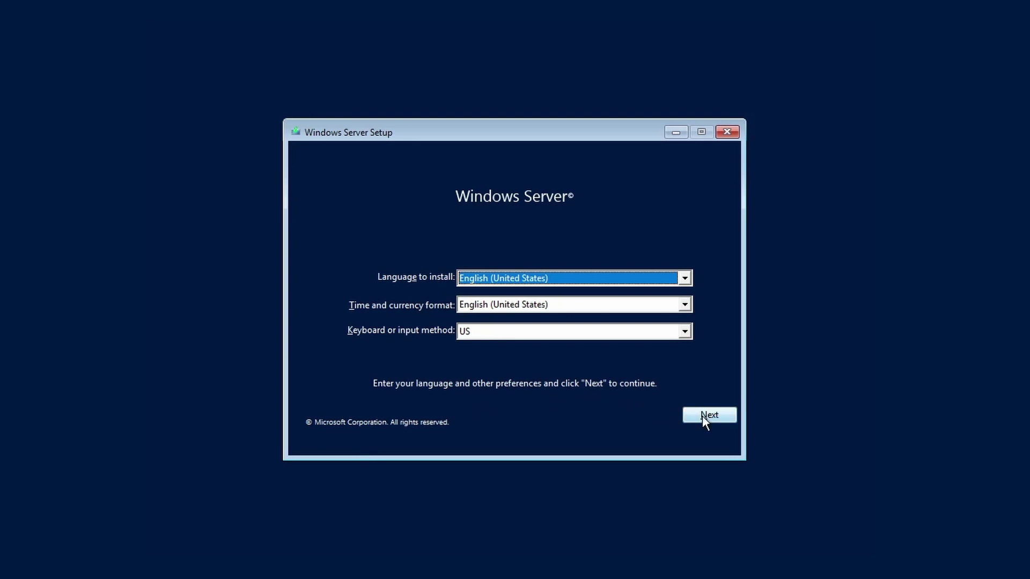
click(703, 417)
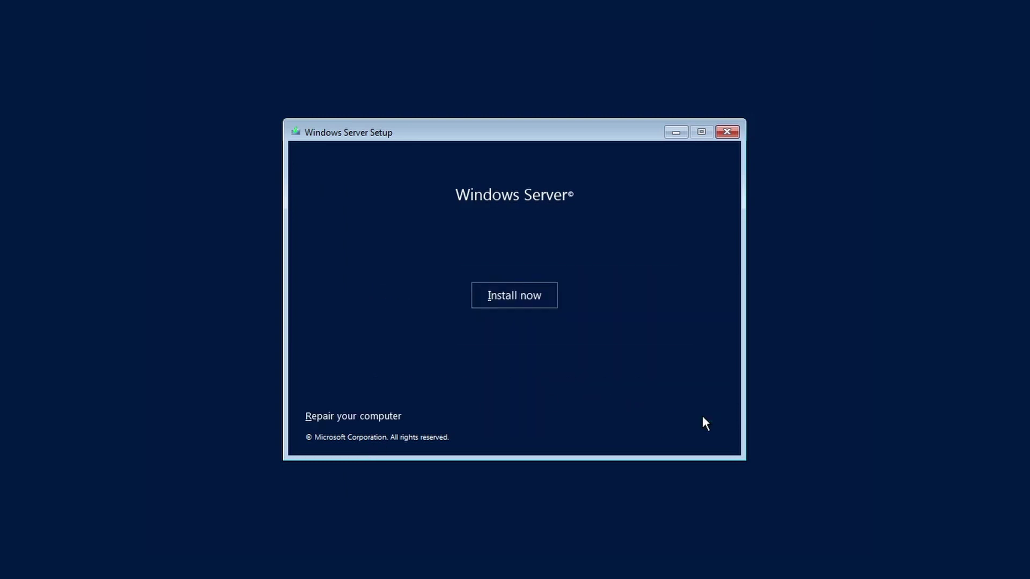
click(518, 297)
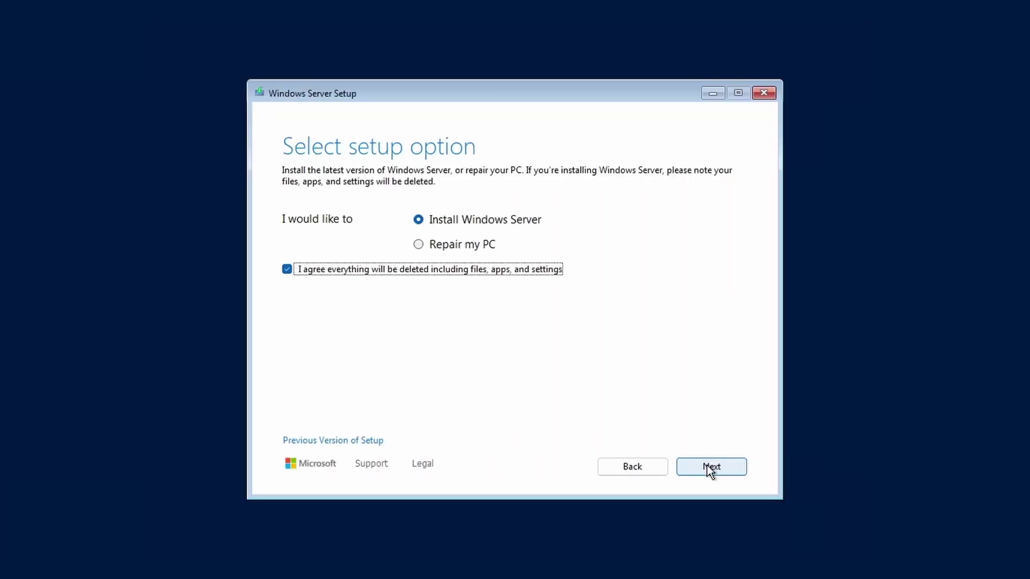
Clean-install Windows Server 2025 Standard Evaluation on Disk 0 unallocated space, accepting the license terms
click(711, 466)
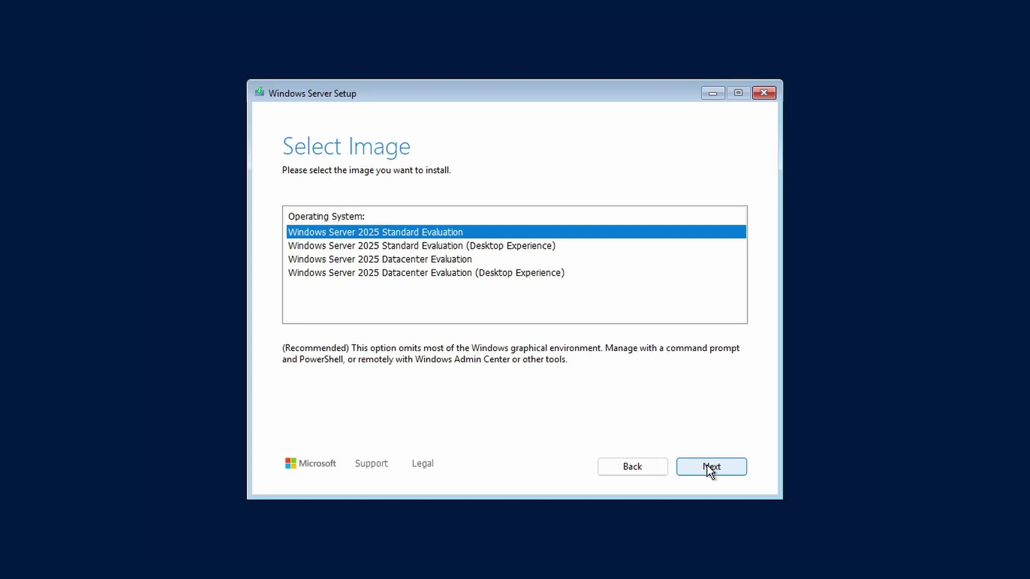
click(707, 466)
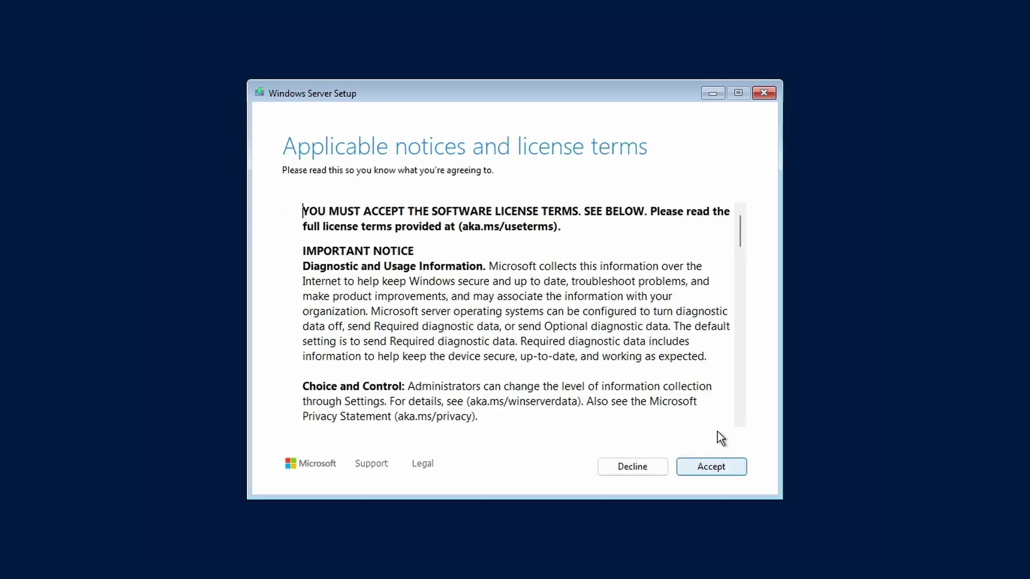
drag(745, 240, 742, 411)
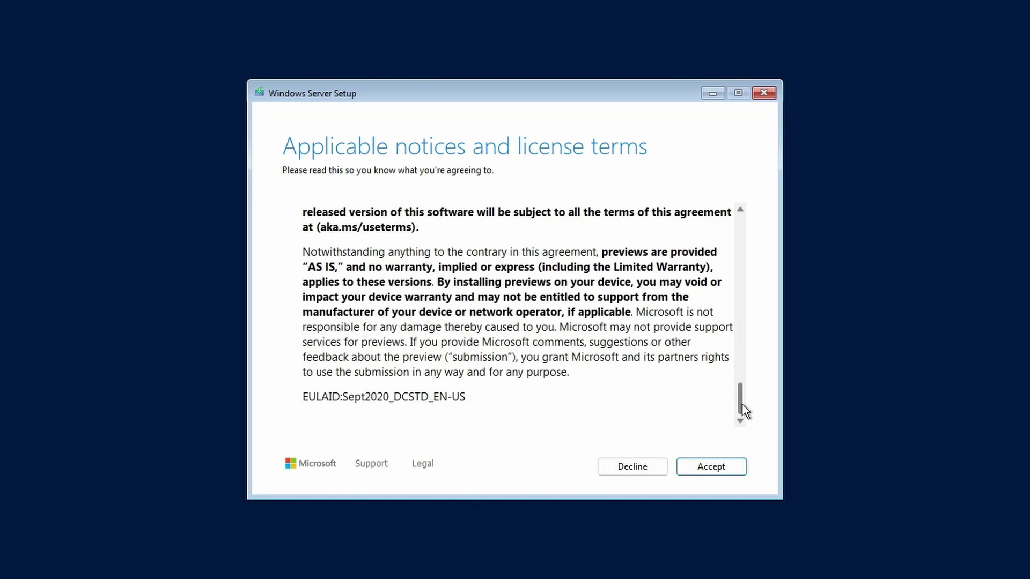
click(715, 468)
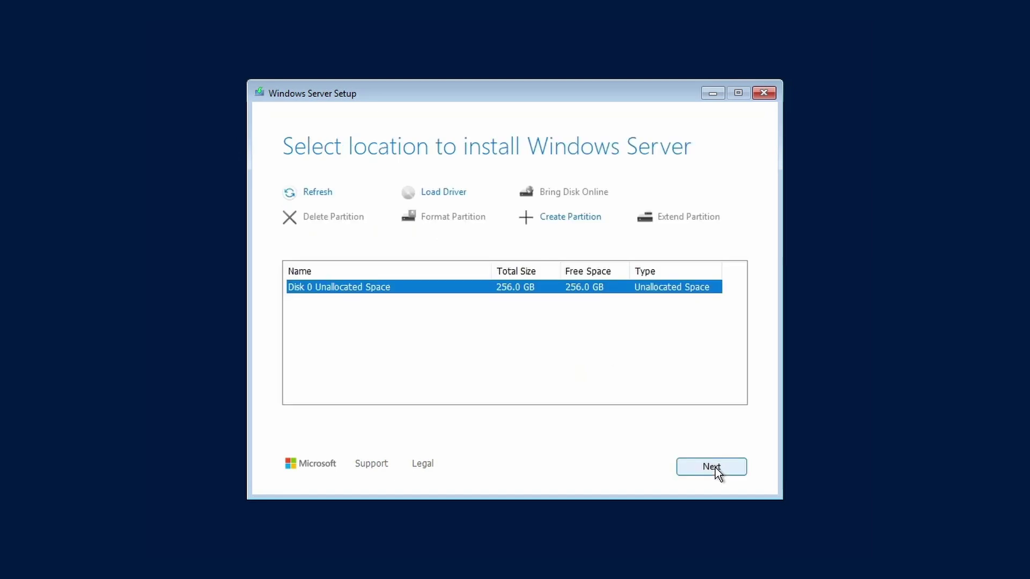
click(715, 468)
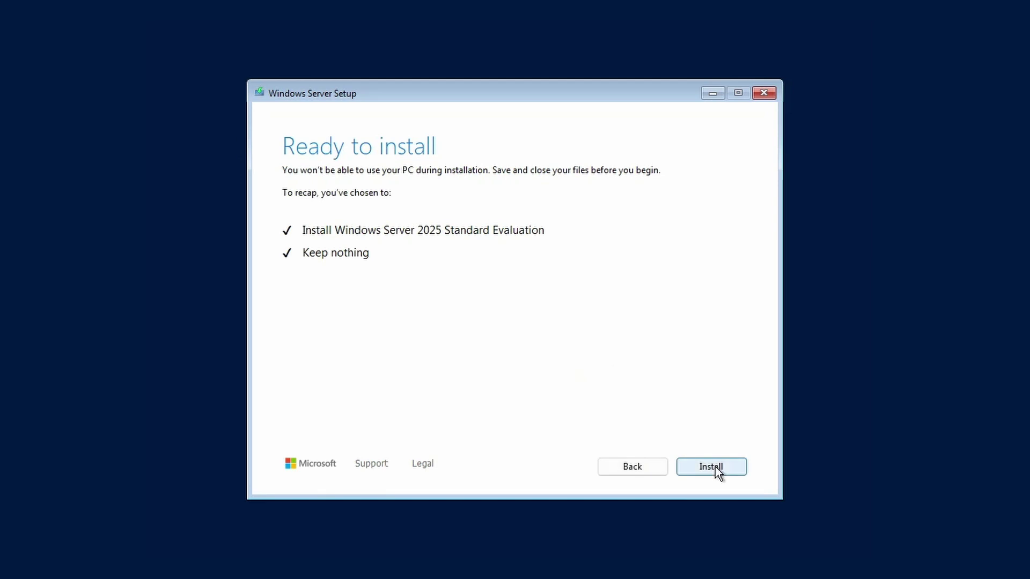
click(716, 466)
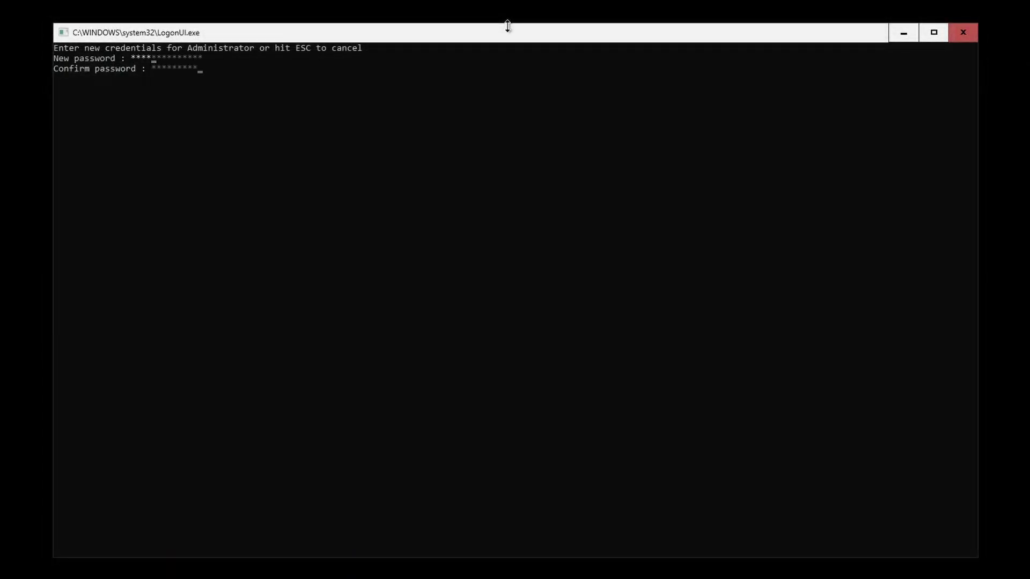
Set and confirm the Administrator password, then choose 1 for Required diagnostic data
text(**)
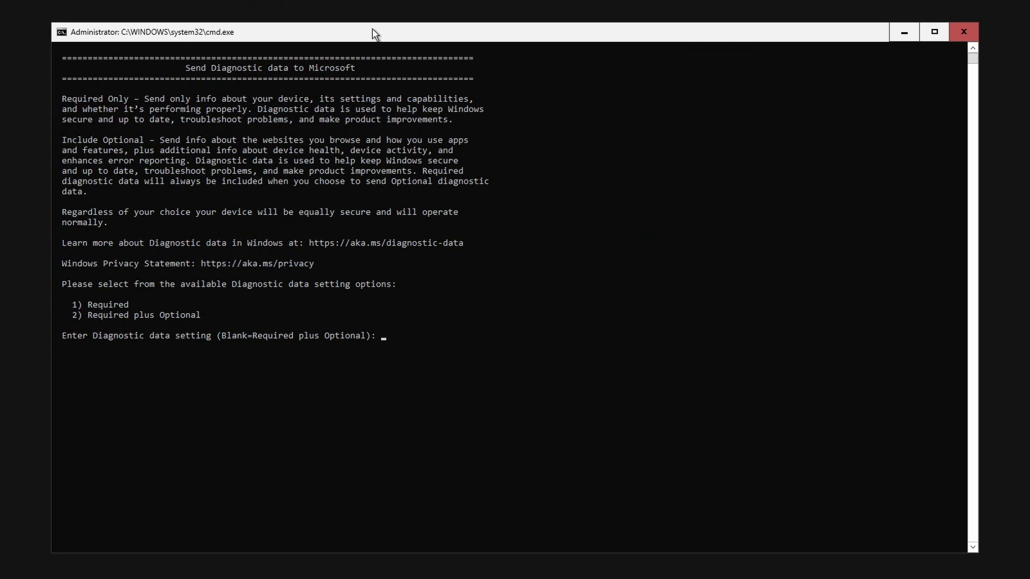
text(1)
key(Return)
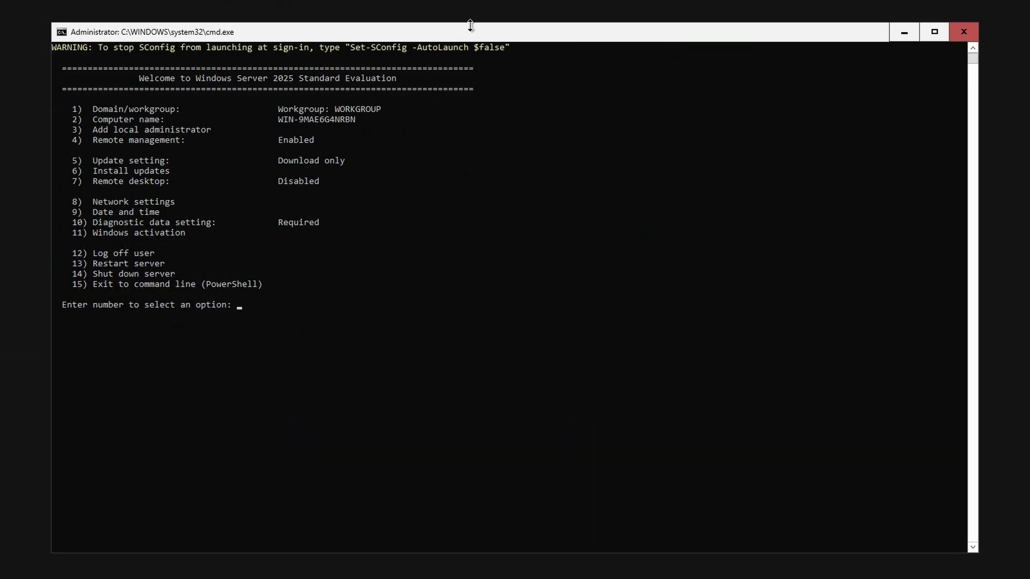
Create local administrator user 'admin.one' with its password via option 3
text(3)
key(Return)
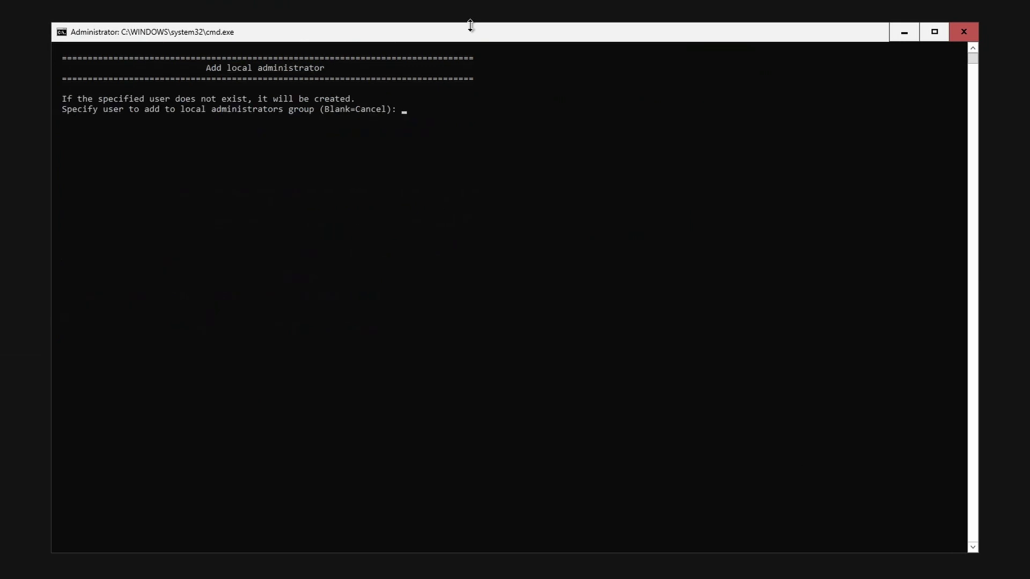
text(admin.one: **********)
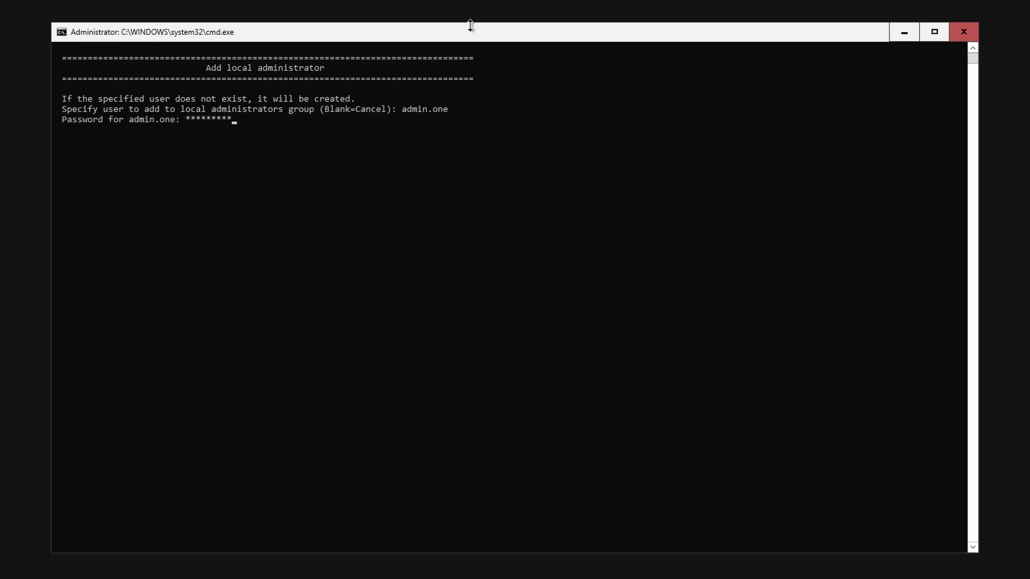
key(Return)
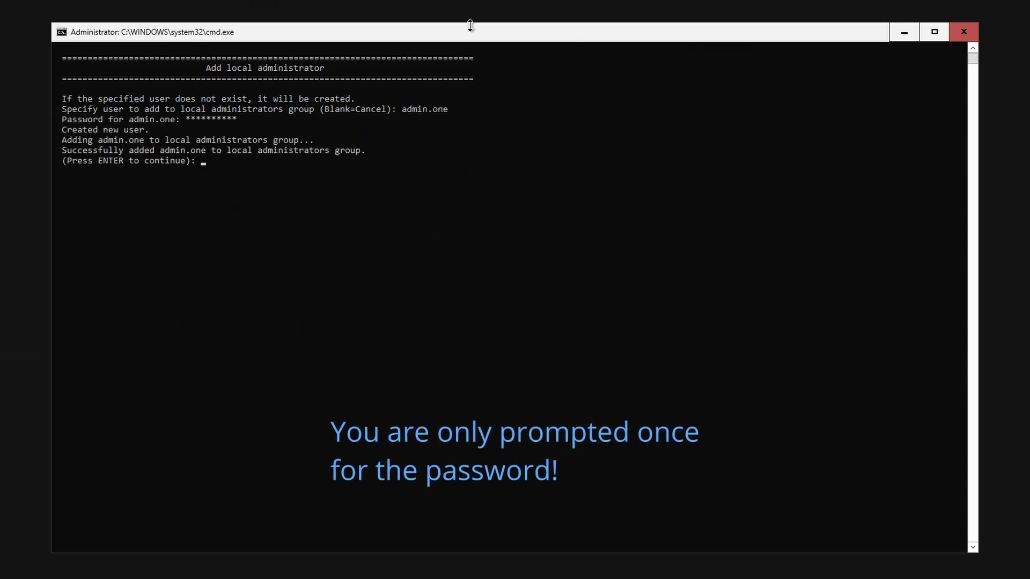
key(Return)
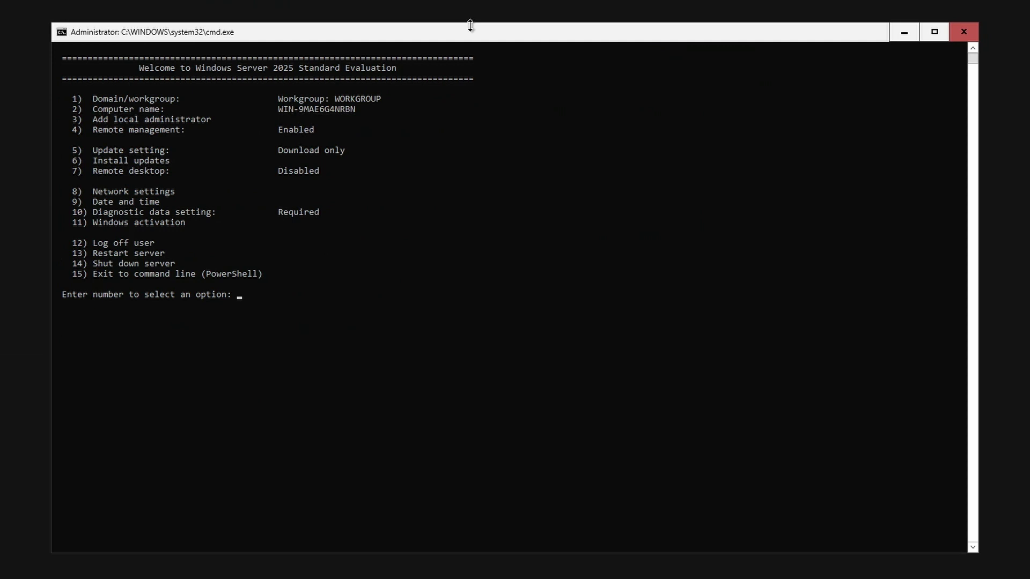
Open the Date and Time settings with option 9 and close them unchanged
text(9)
key(Return)
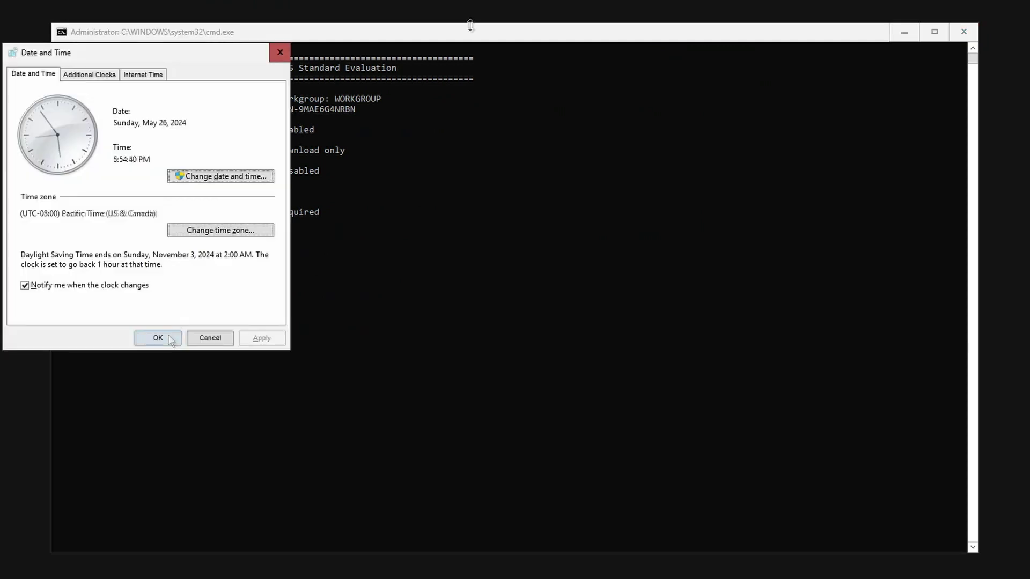
click(158, 338)
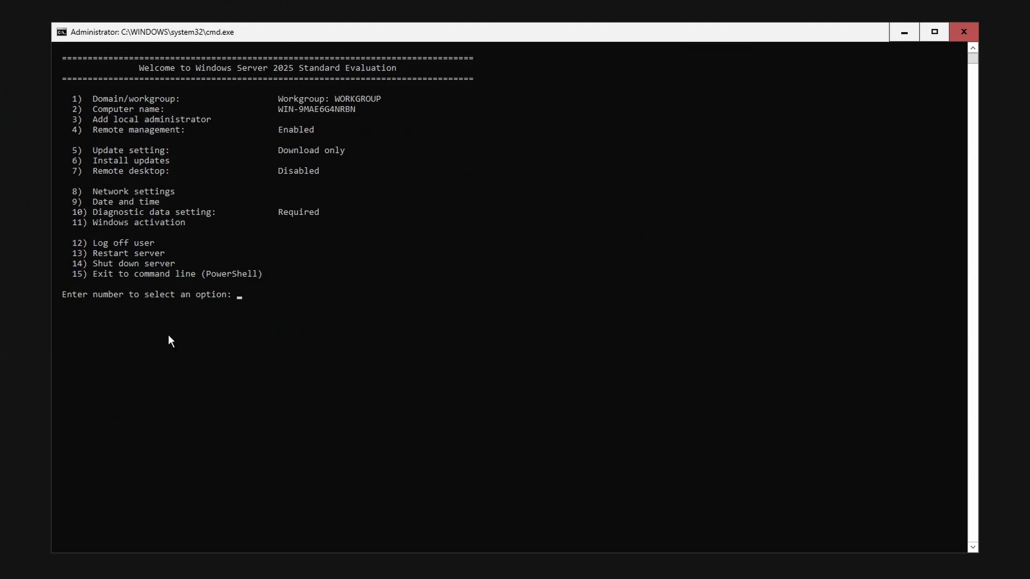
Give adapter 0 static IP 10.20.30.25, mask 255.255.255.0 and gateway 10.20.30.1
text(8)
key(Return)
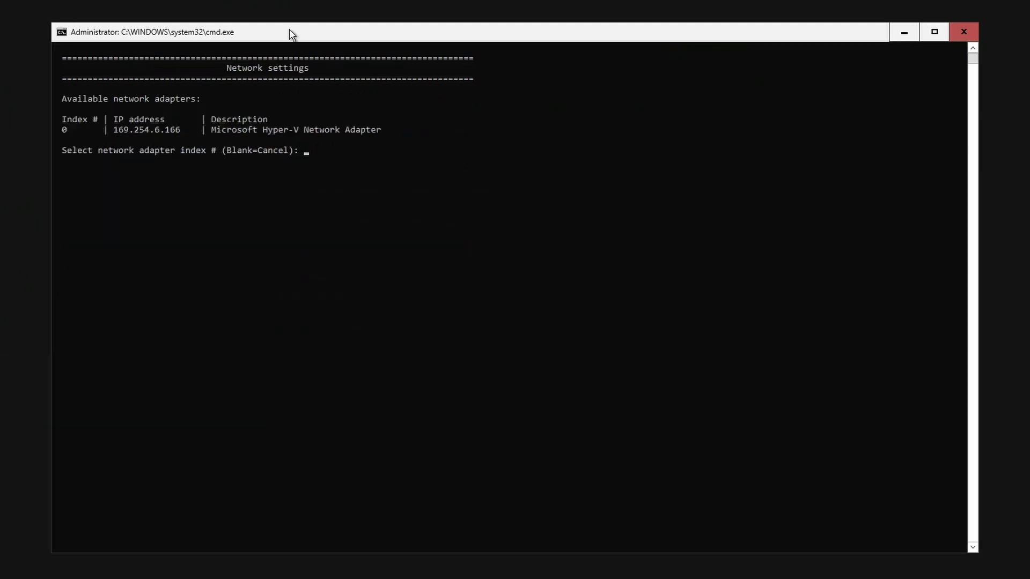
text(0)
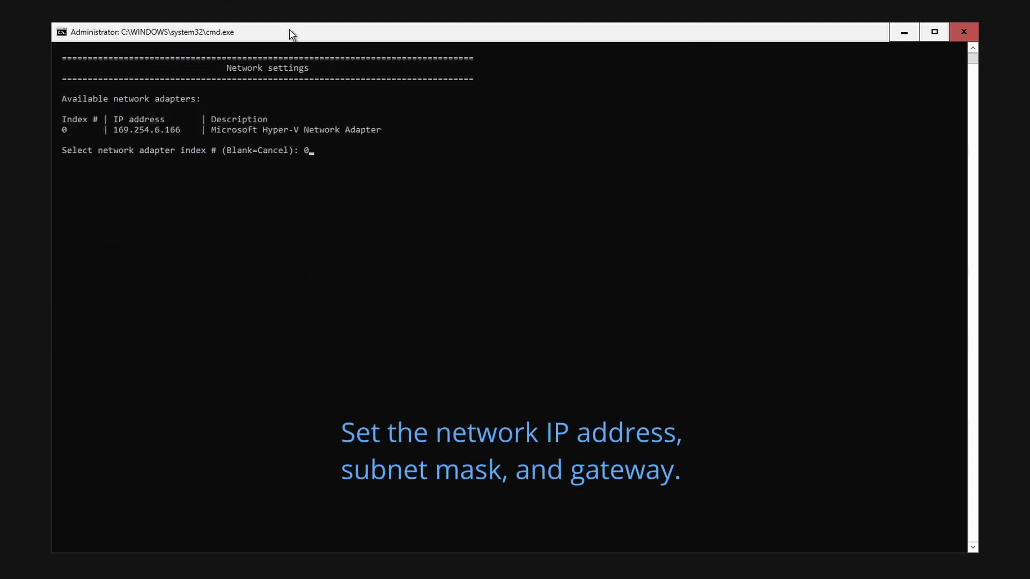
key(Return)
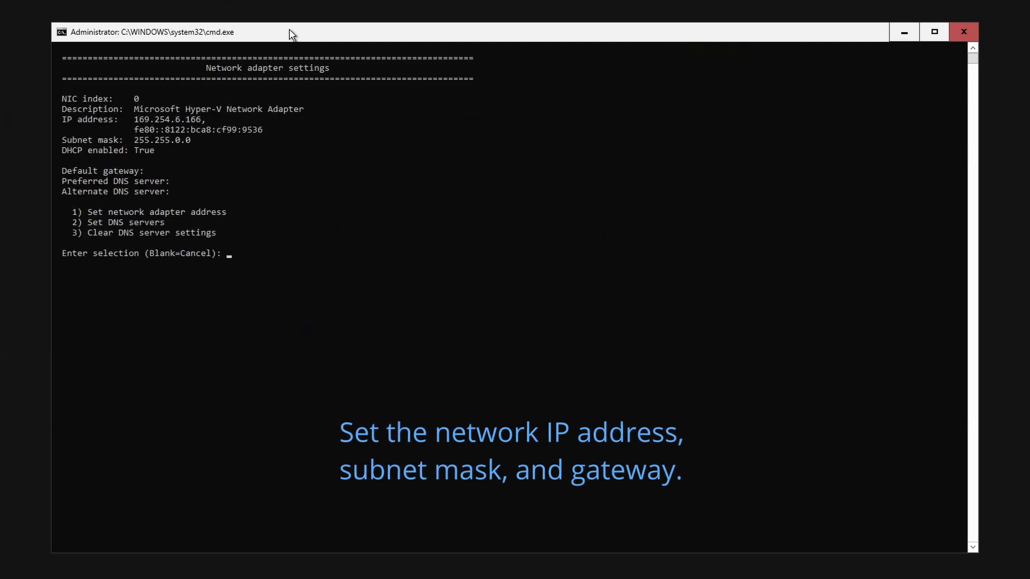
text(1)
key(Return)
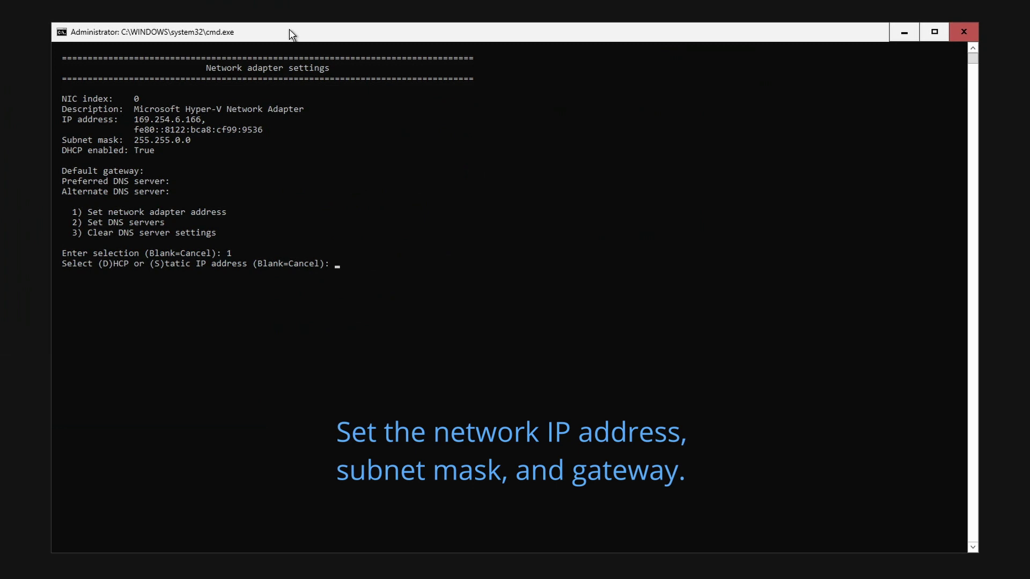
text(s)
key(Return)
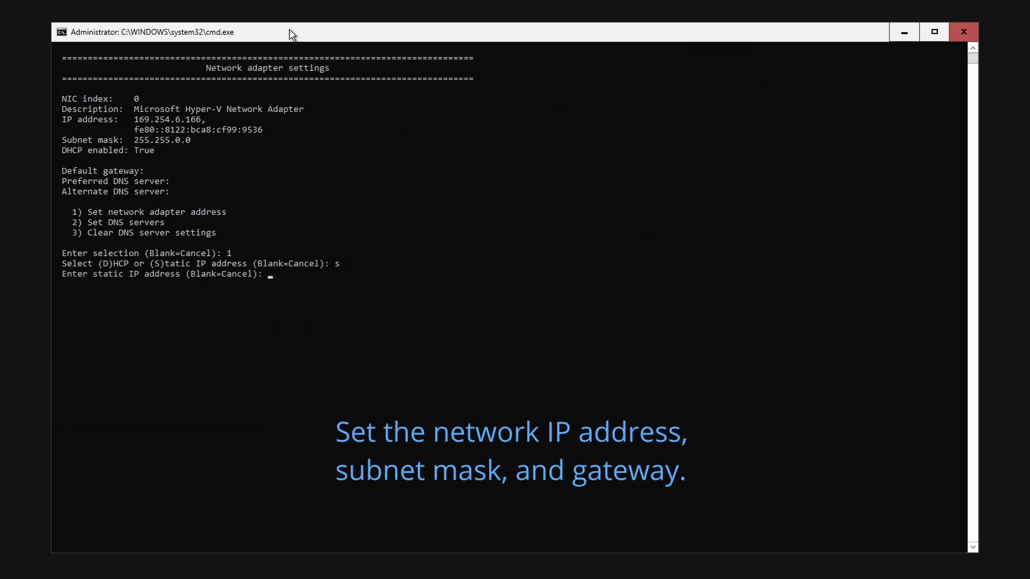
text(10.20.30.25)
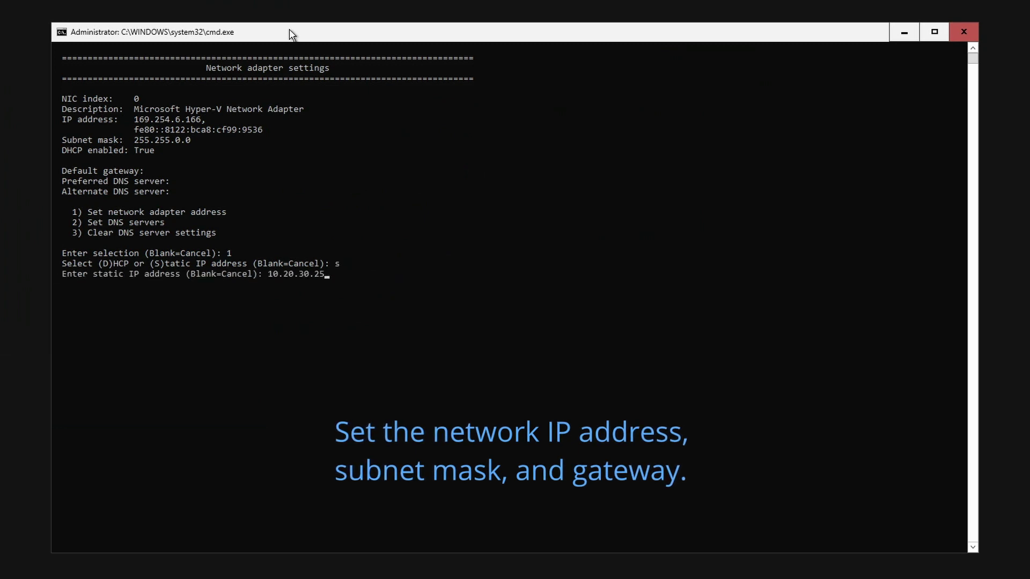
key(Return)
key(Return)
text(10.20.30.1)
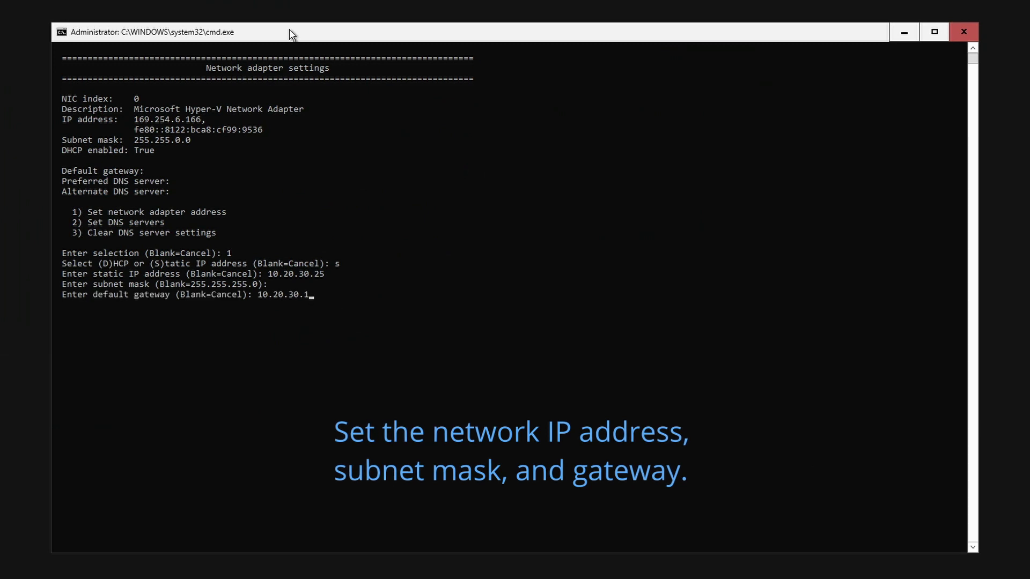
key(Return)
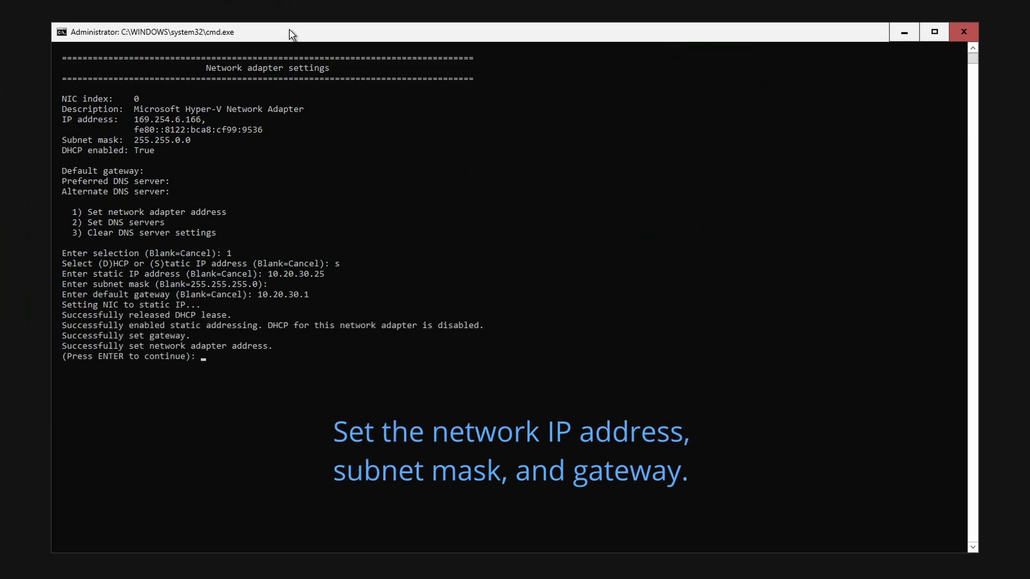
Enter 10.20.30.2 as adapter 0's preferred DNS server, leaving the alternate blank
key(Return)
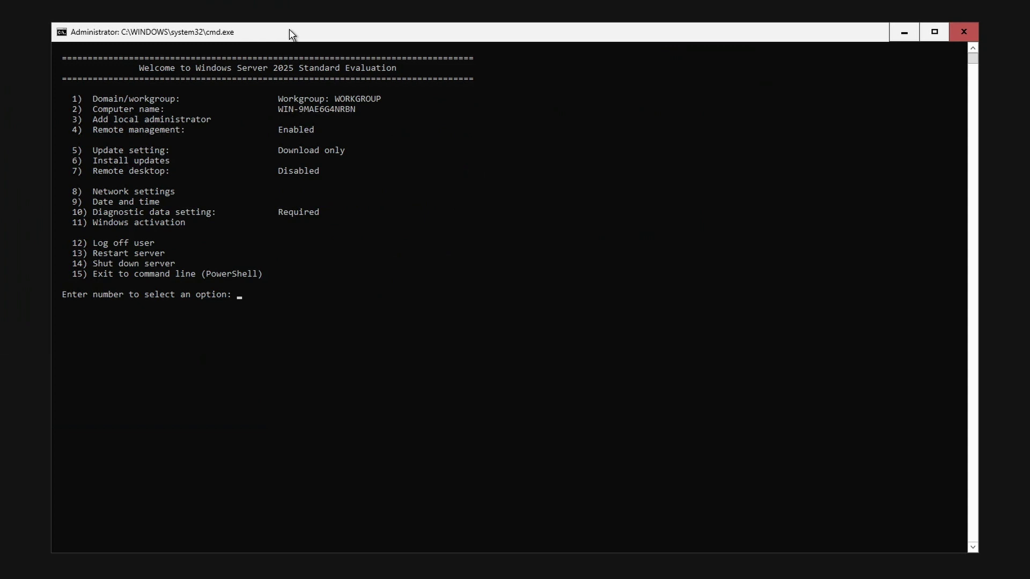
text(8)
key(Return)
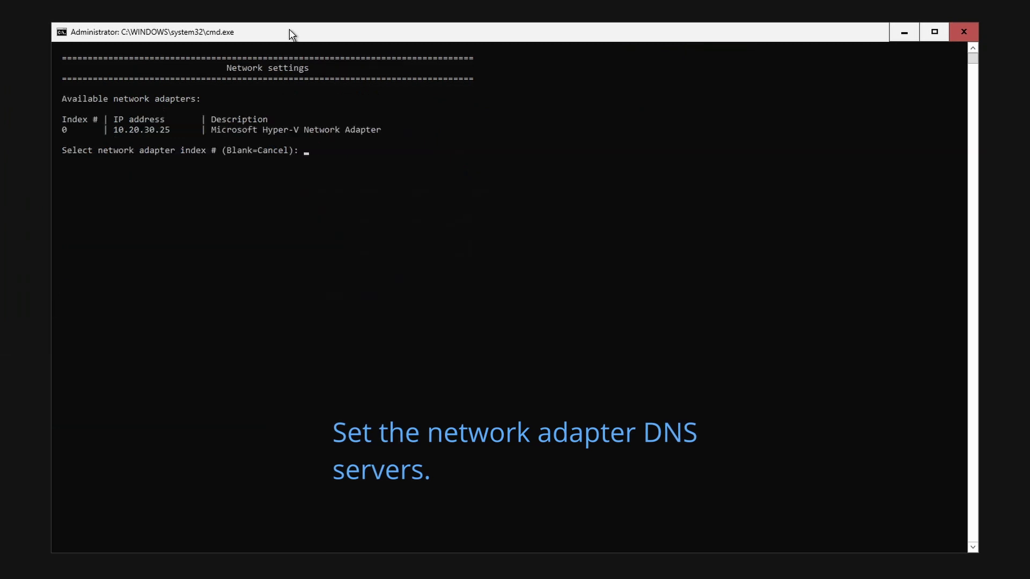
text(0)
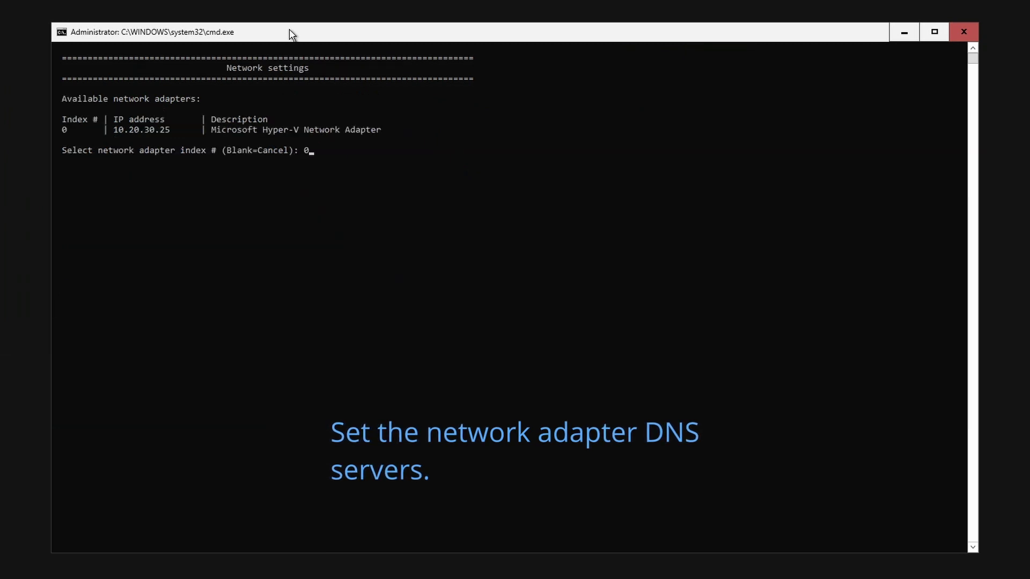
key(Return)
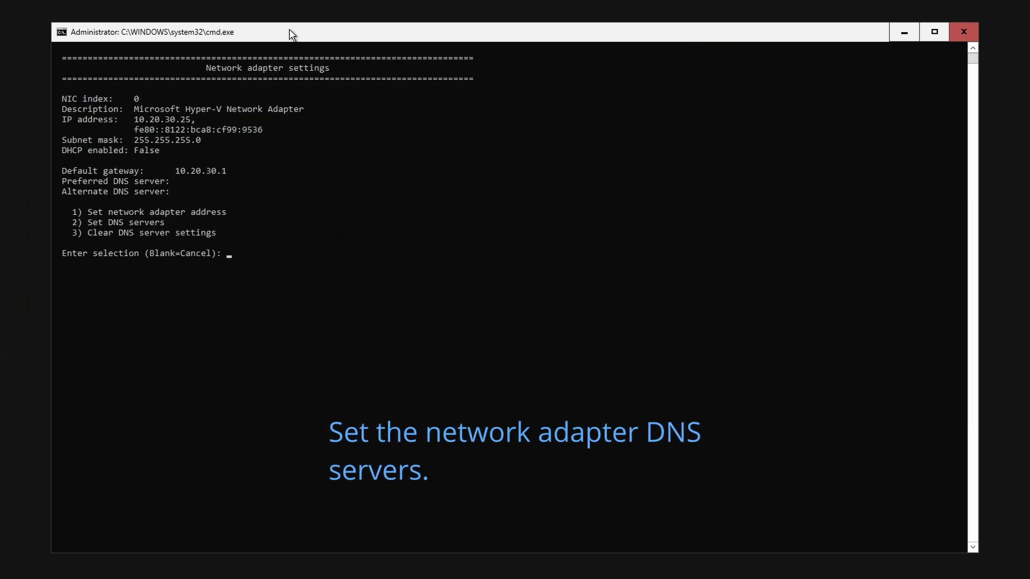
text(2)
key(Return)
text(10.20.30.2)
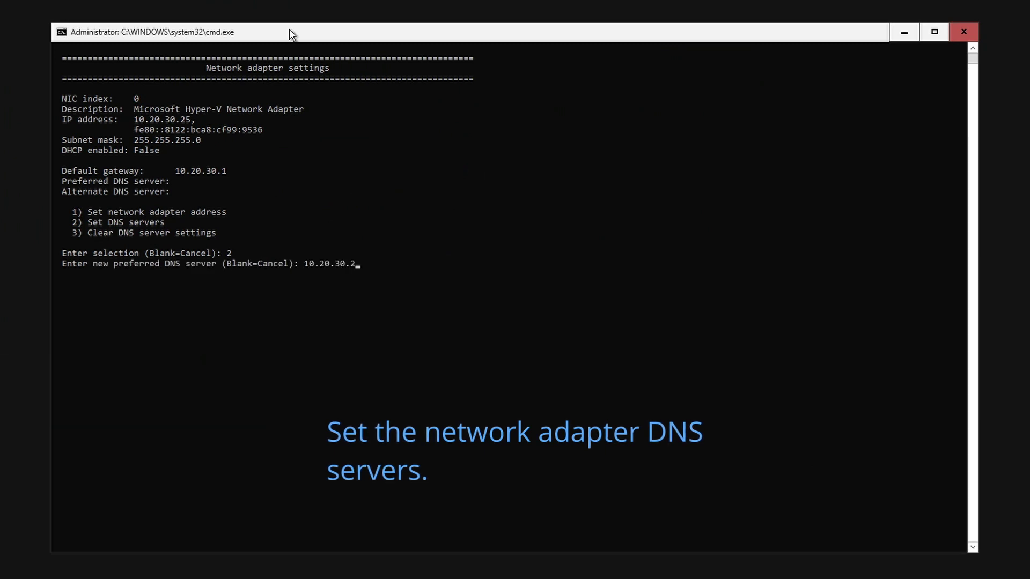
key(Return)
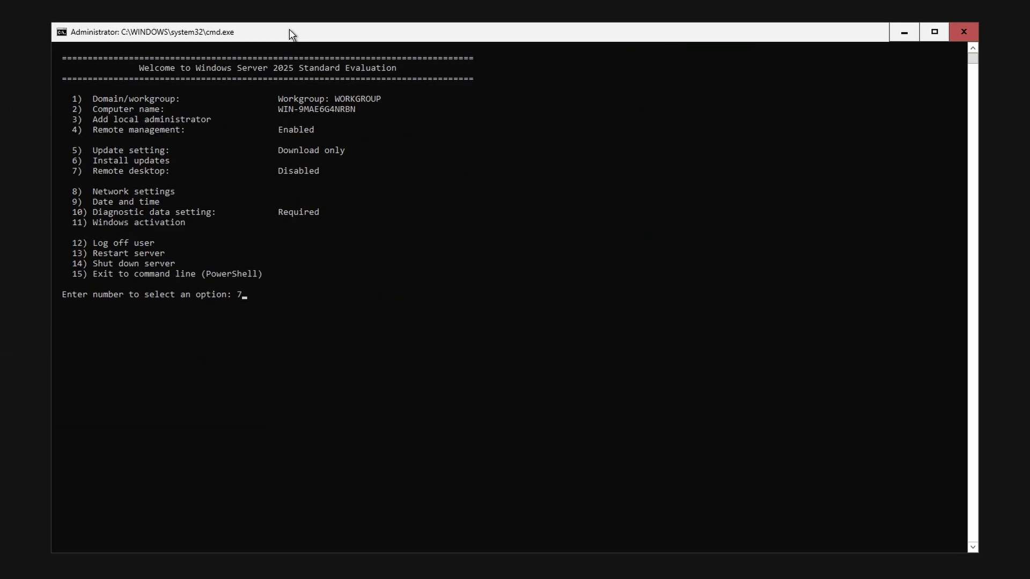
Enable Remote Desktop with option 1, allowing only network level authentication clients
key(Return)
text(e)
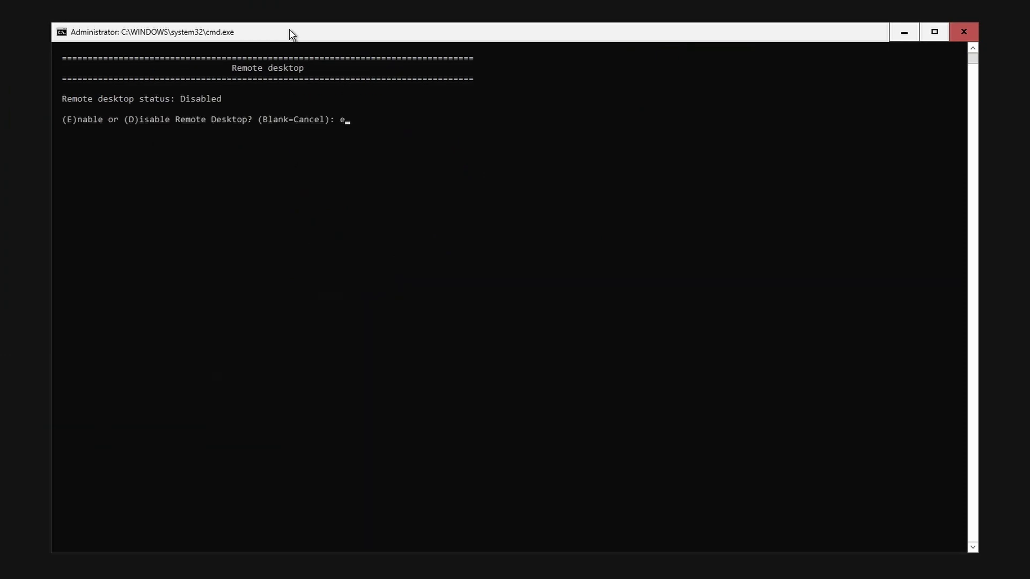
key(Return)
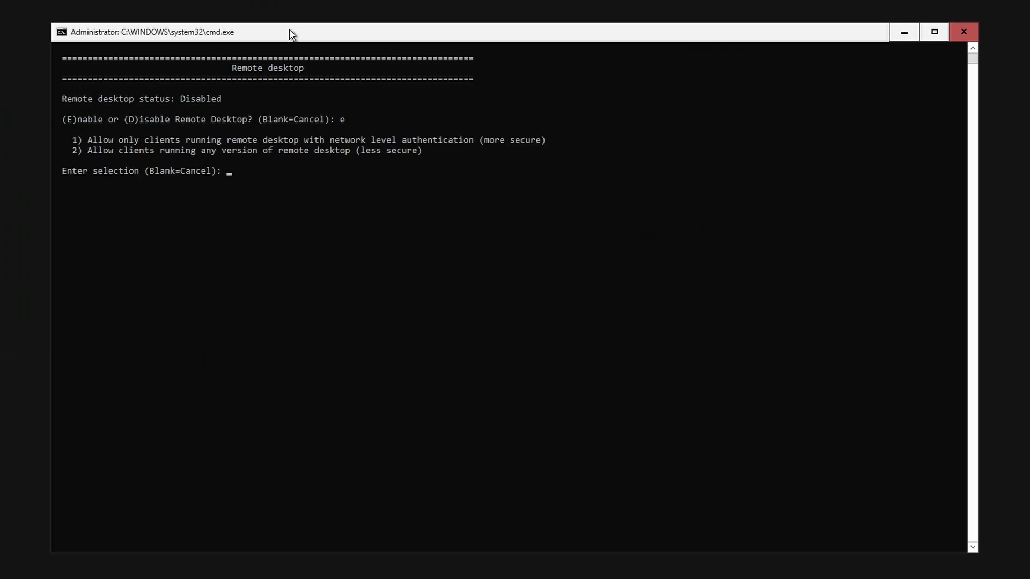
text(1)
key(Return)
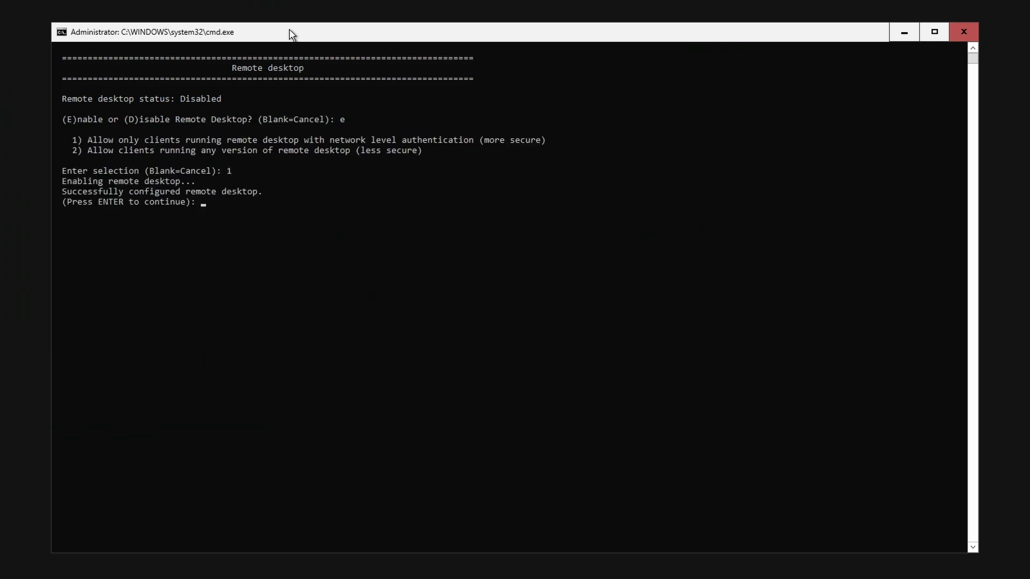
key(Return)
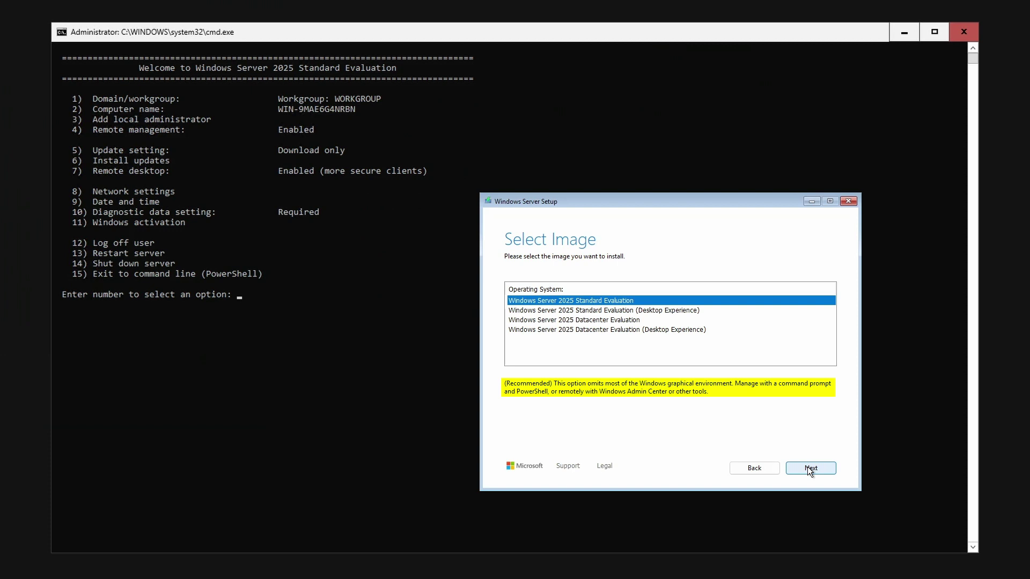
Under 4 Remote management, choose 3 to enable server response to ping
drag(736, 23, 735, 24)
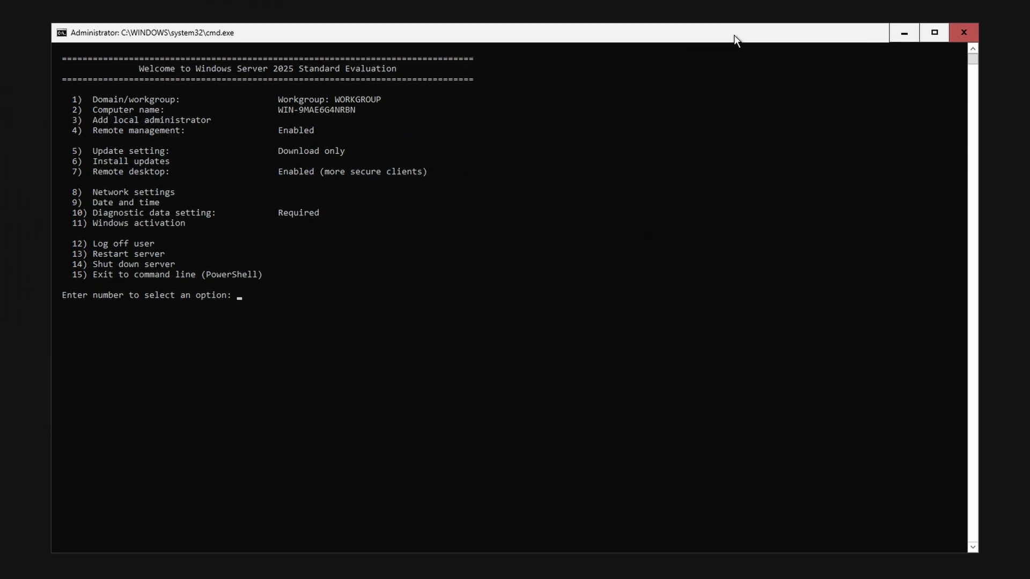
text(4)
key(Return)
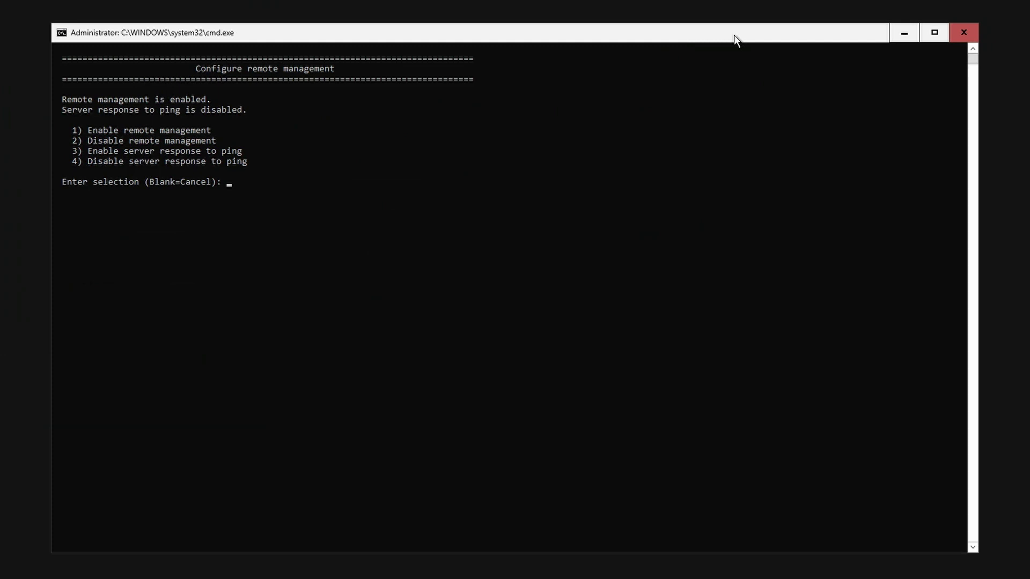
text(3)
key(Return)
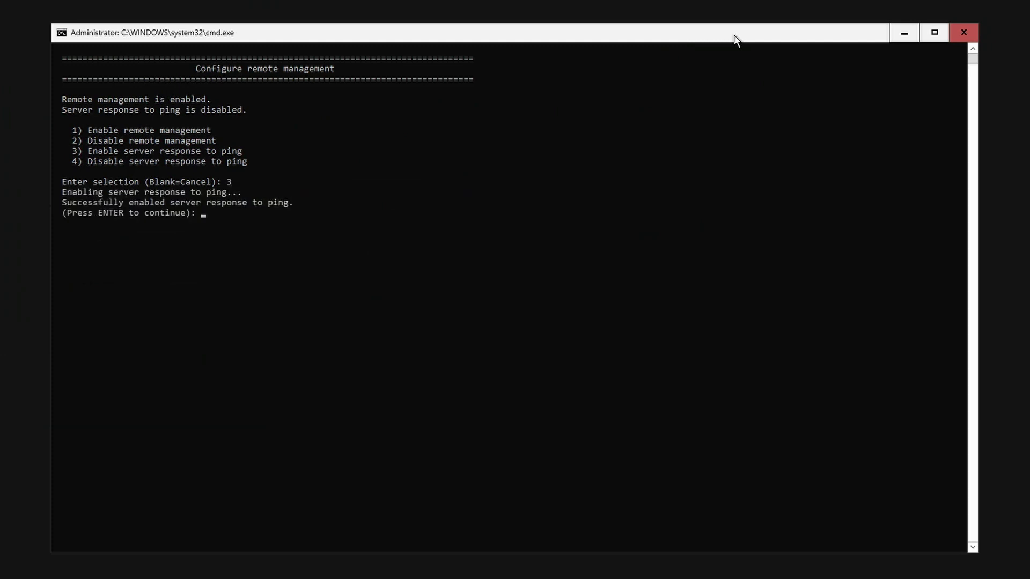
key(Return)
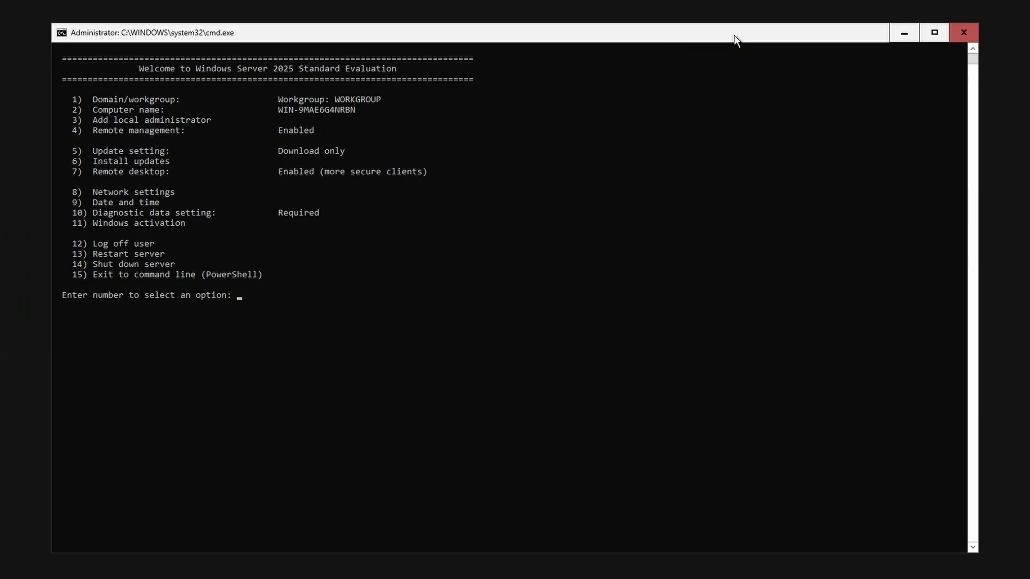
Rename the computer to WINSVR2025, restart, and sign back in with the administrator password
text(2)
key(Return)
text(WINSVR2025)
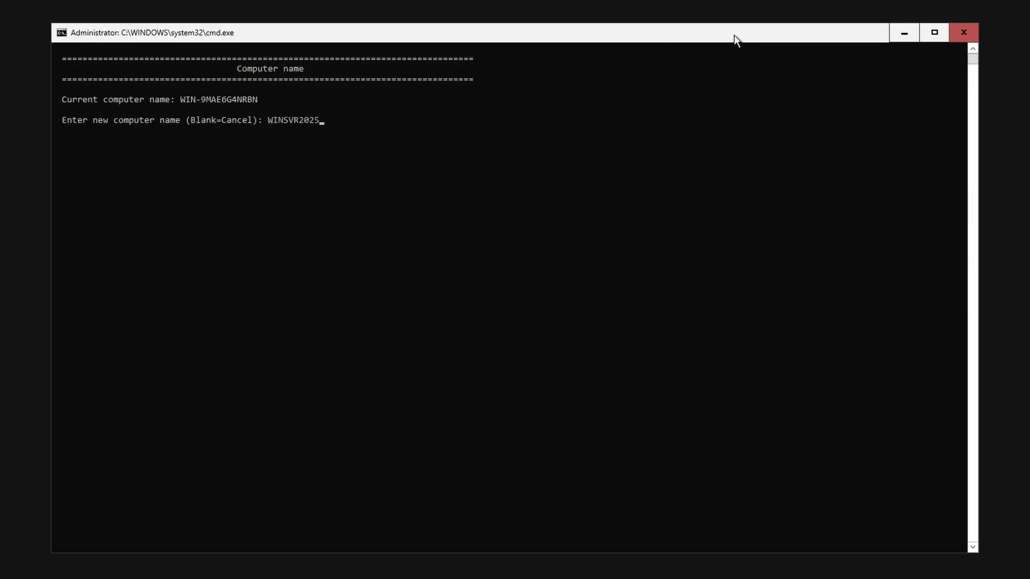
key(Return)
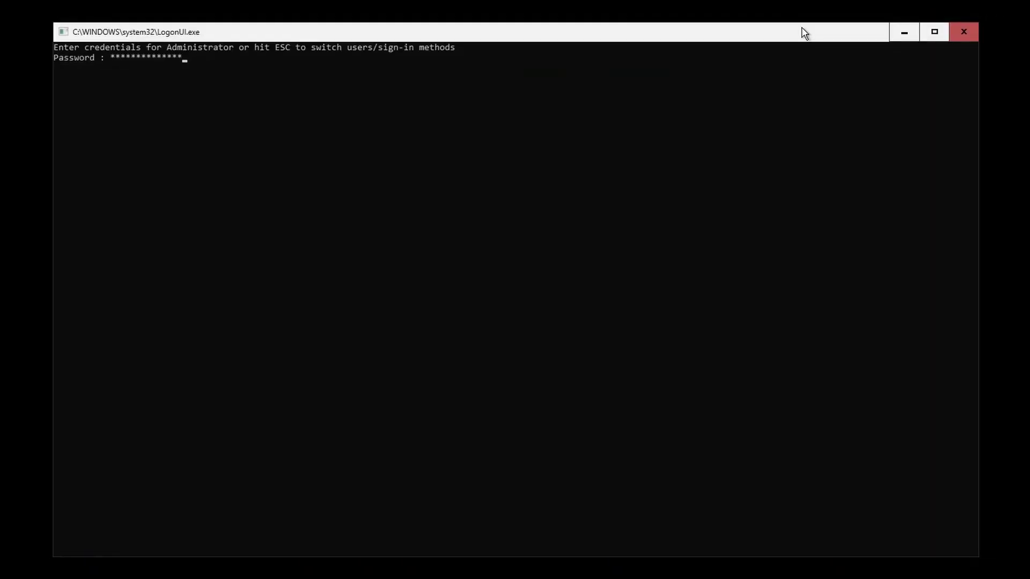
key(Return)
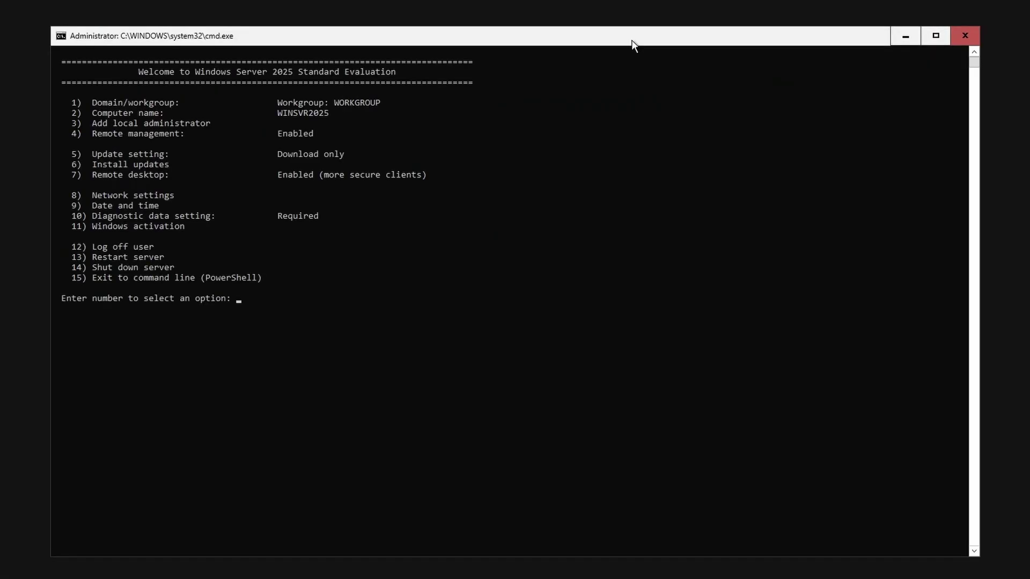
Leave the update setting at Download only, then bring up option 6, Install updates
text(5)
key(Return)
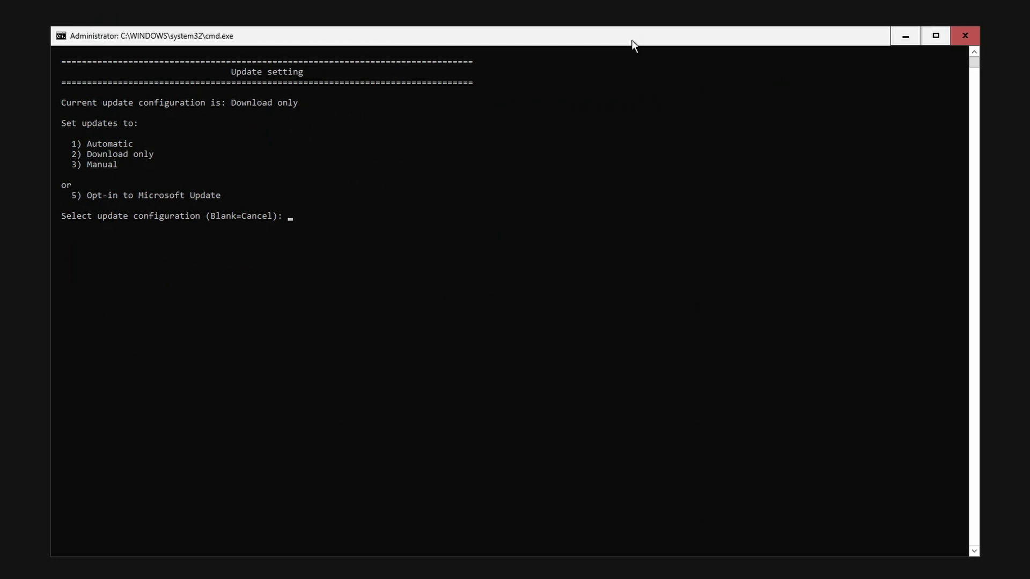
key(Return)
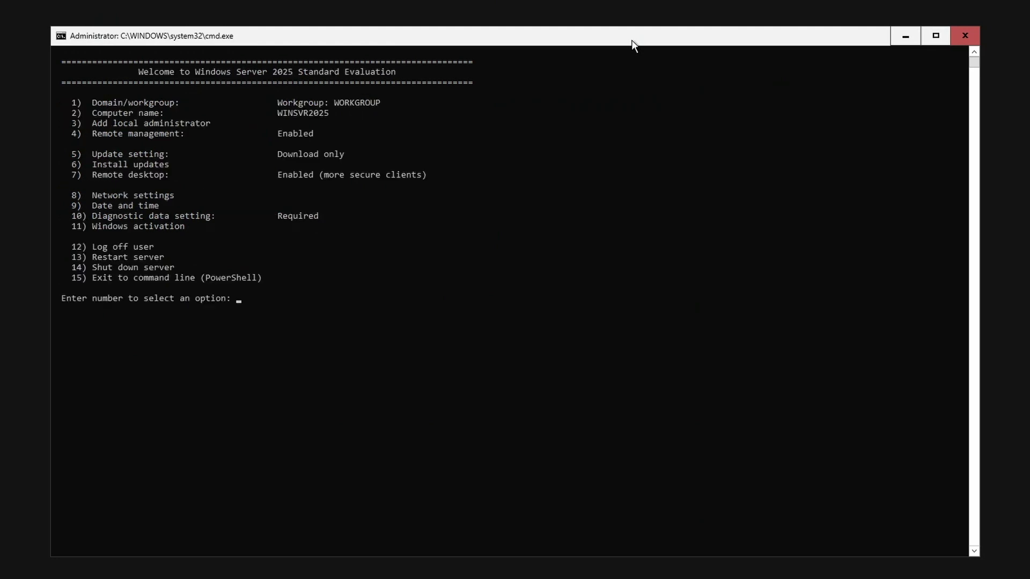
text(6)
key(Return)
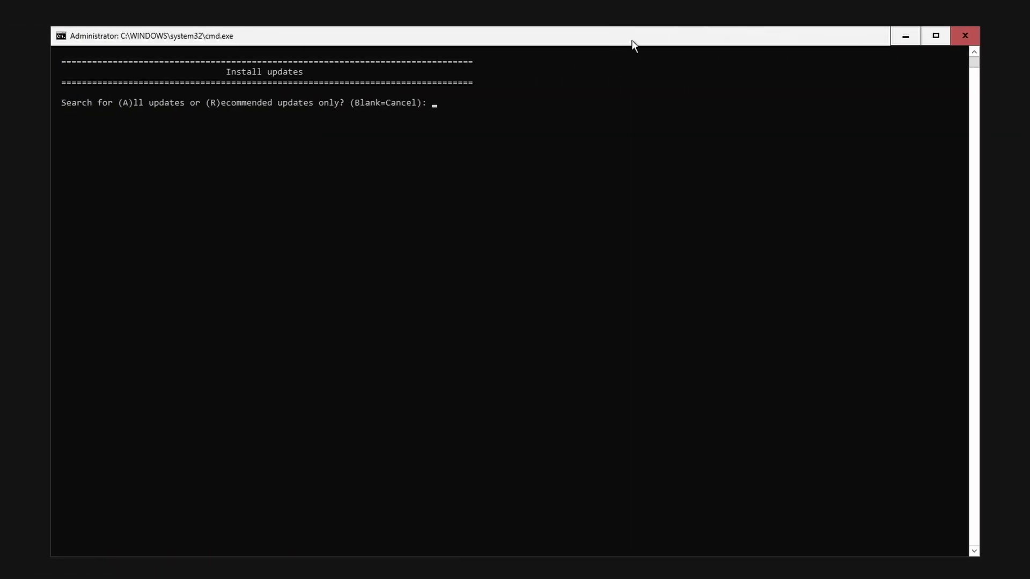
Search all updates and install all three listed updates, letting the server restart
text(ank=C)
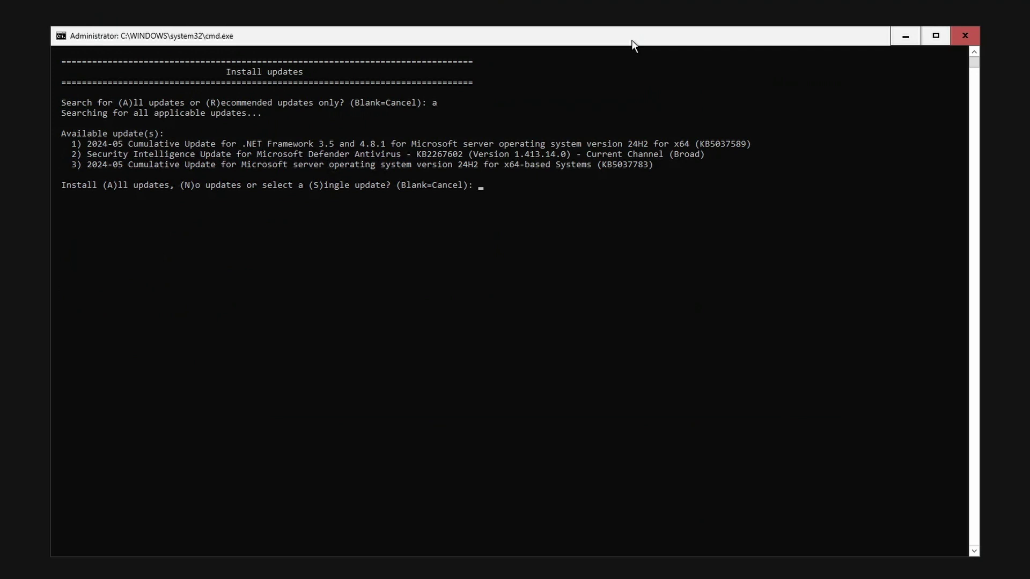
text(a)
key(Return)
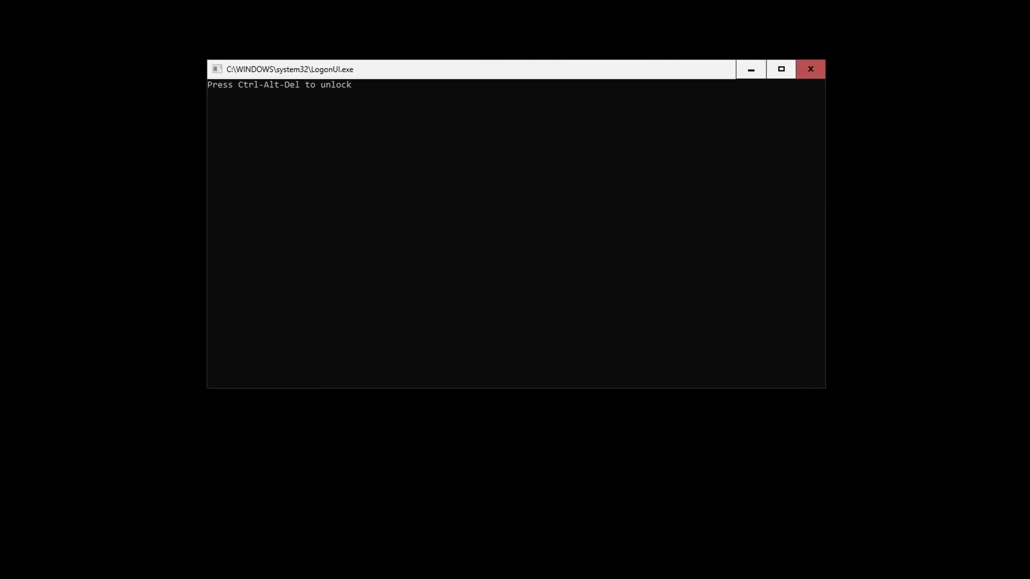
Unlock the console and sign in as the second local administrator account with its password
key(ctrl+alt+Delete)
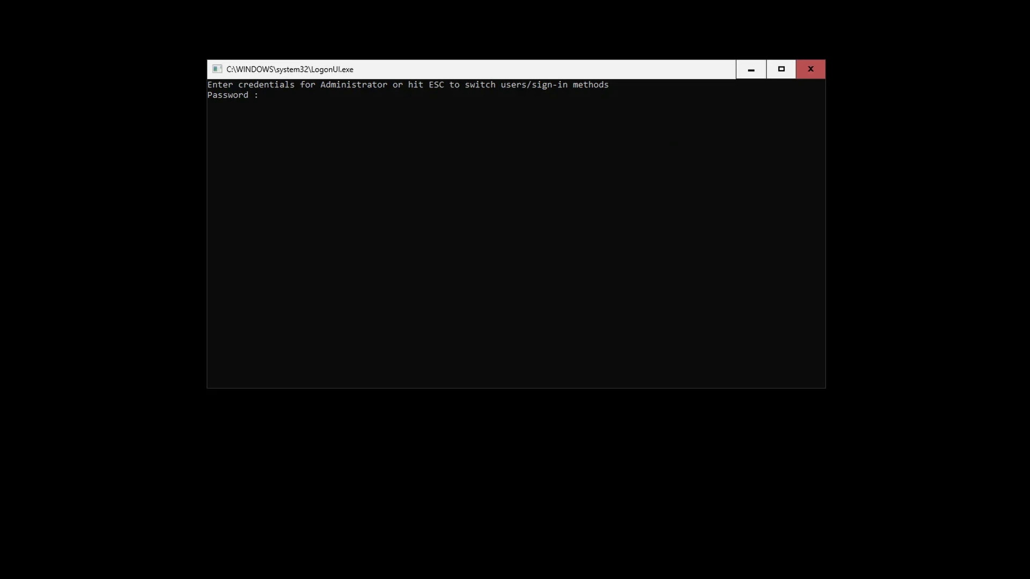
key(Escape)
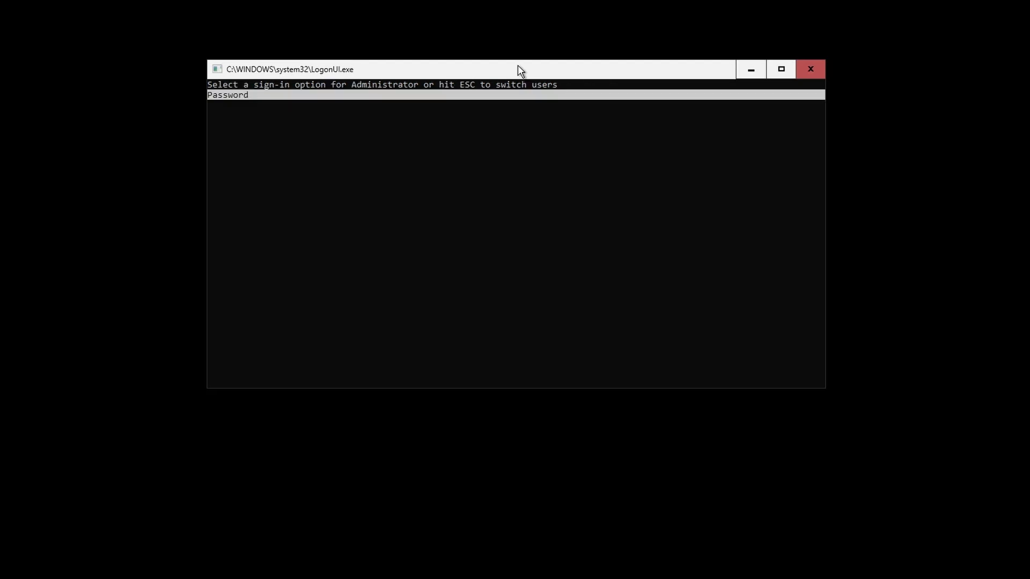
key(Escape)
key(Down)
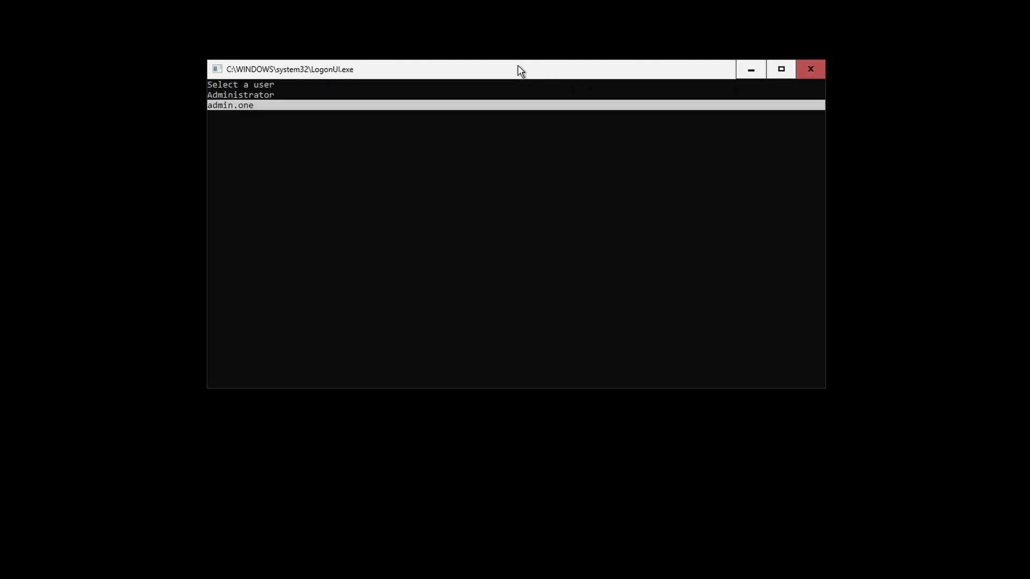
key(Return)
text(********)
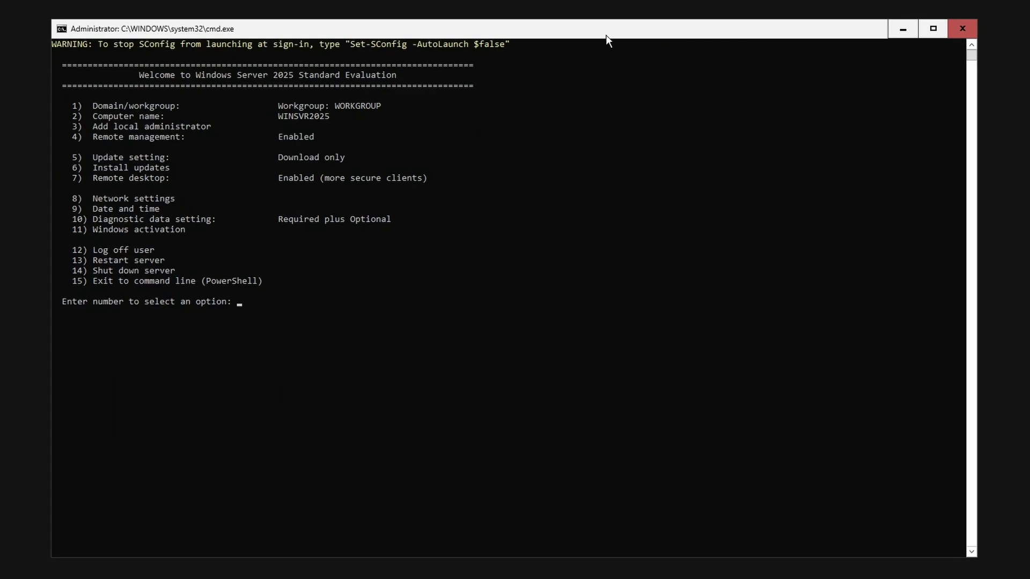
Drop to PowerShell with SConfig option 15 and check the sshd service status
text(15)
key(Return)
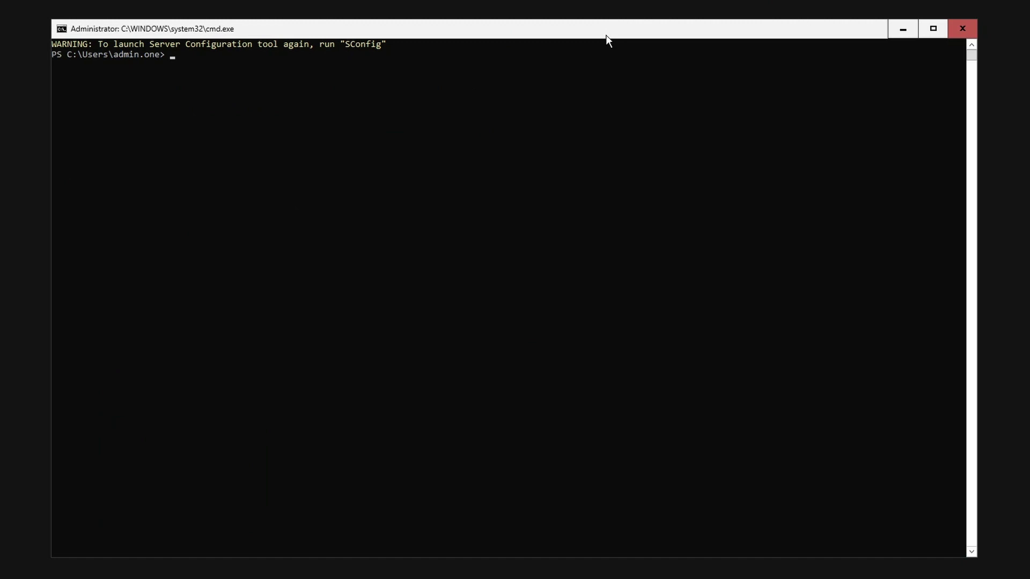
right_click(527, 129)
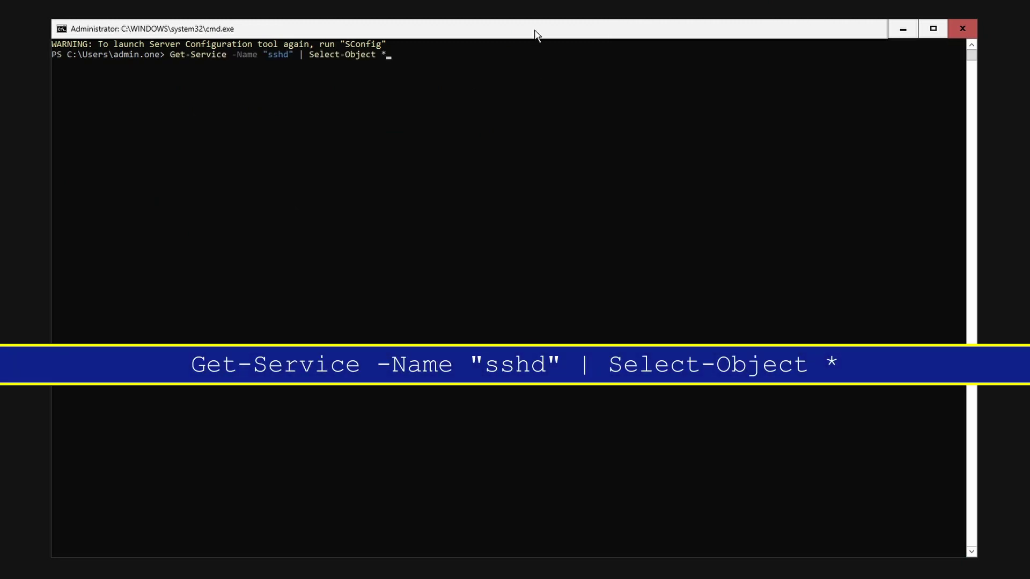
key(Return)
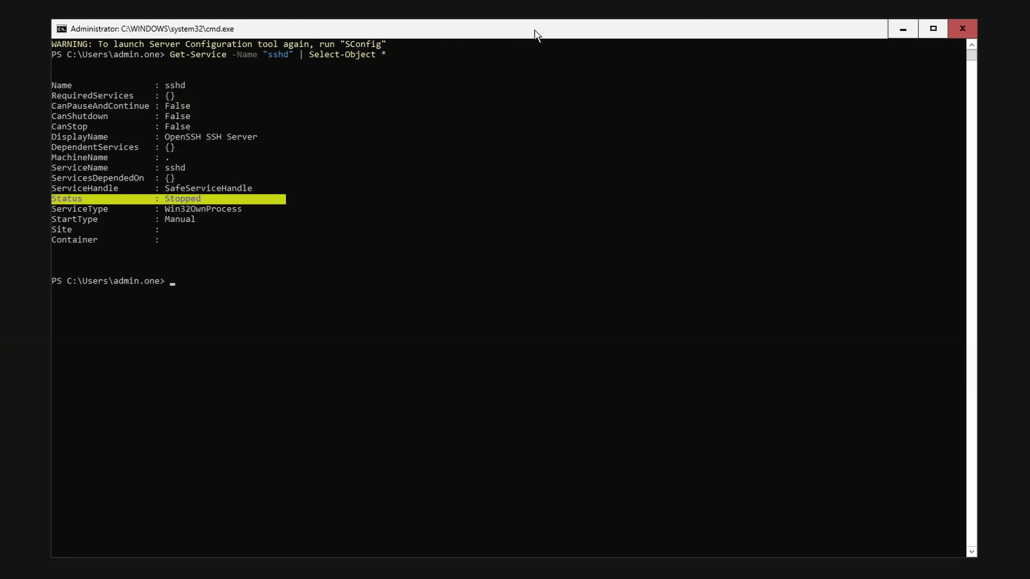
Start sshd, set its startup type to Automatic, and paste the SSH firewall-rule lookup
right_click(658, 154)
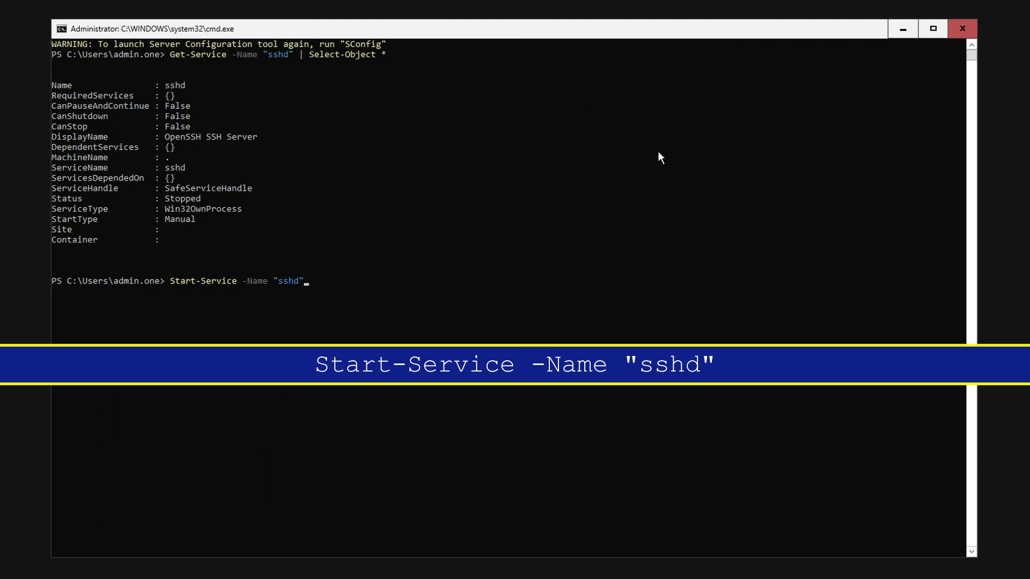
key(Return)
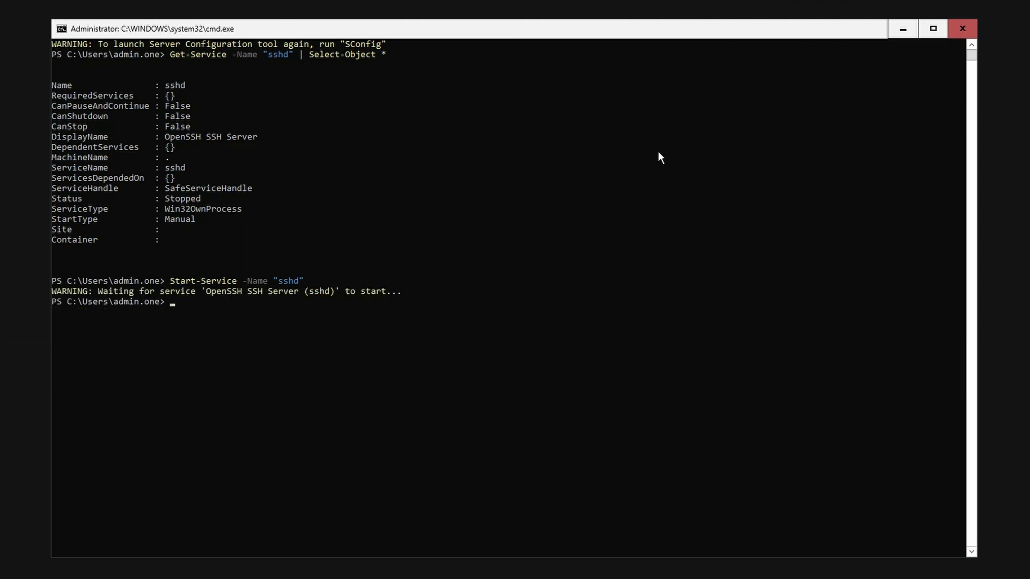
right_click(765, 159)
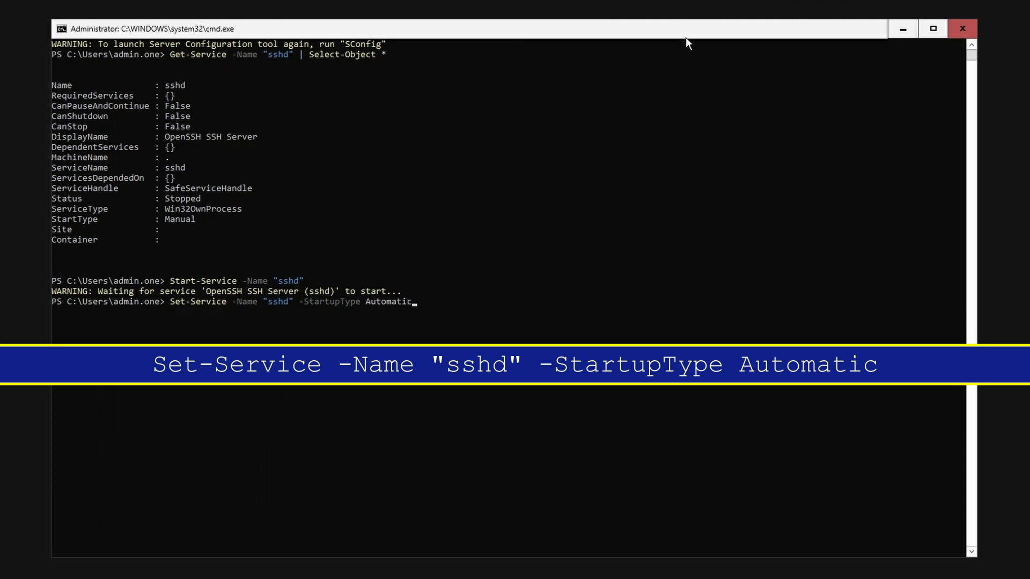
key(Return)
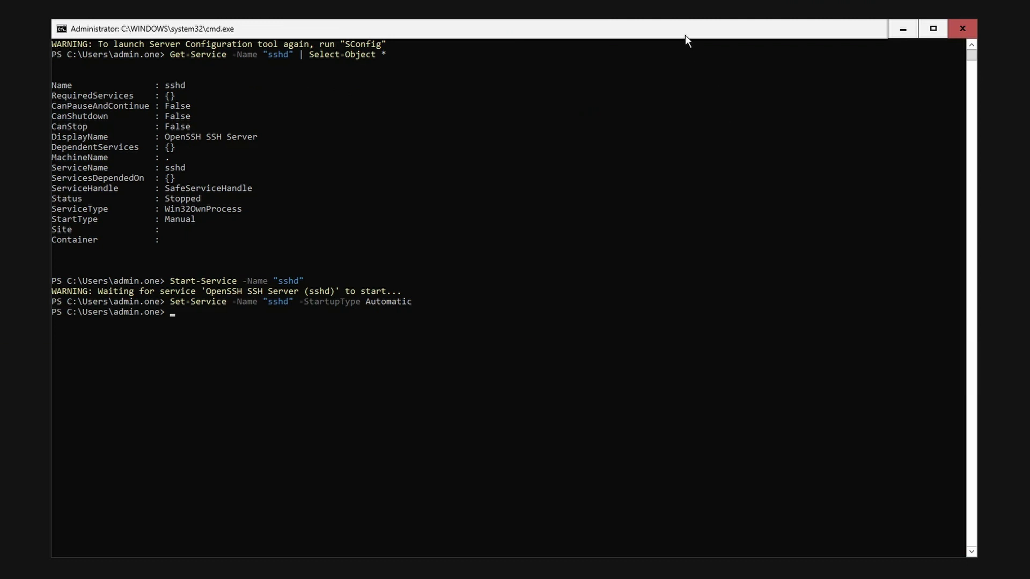
right_click(806, 152)
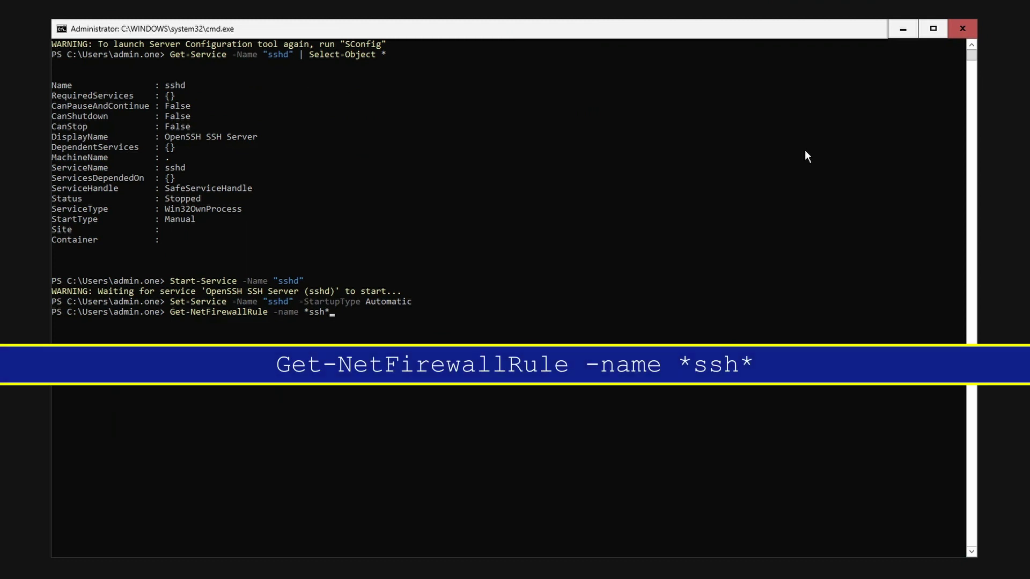
Apply the OpenSSH firewall rule to the domain and private profiles and paste the listening-port check
key(Return)
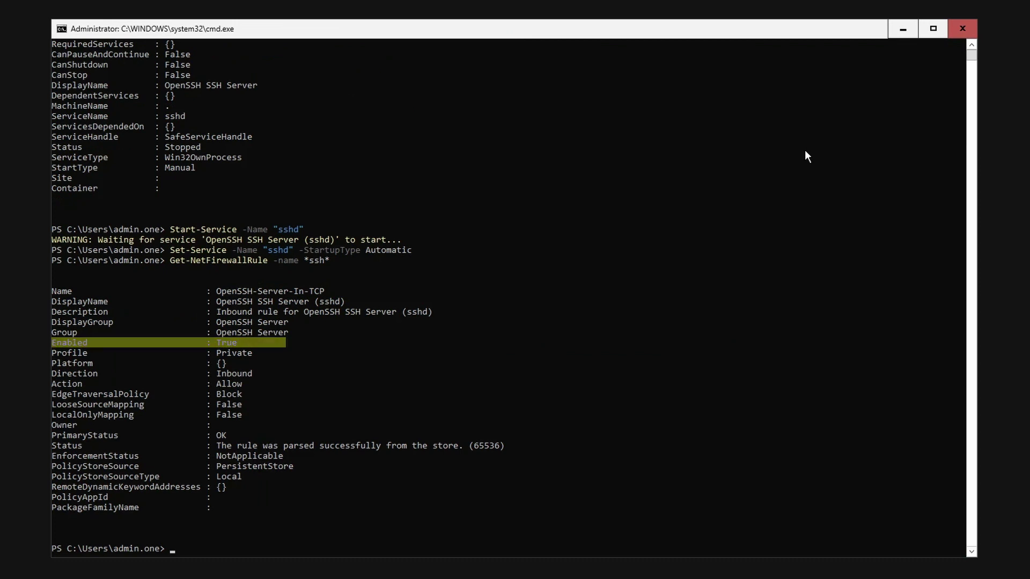
text(Get-NetFirewallRule -name *ssh*|Set-NetFirewallRule -Profile domain,private)
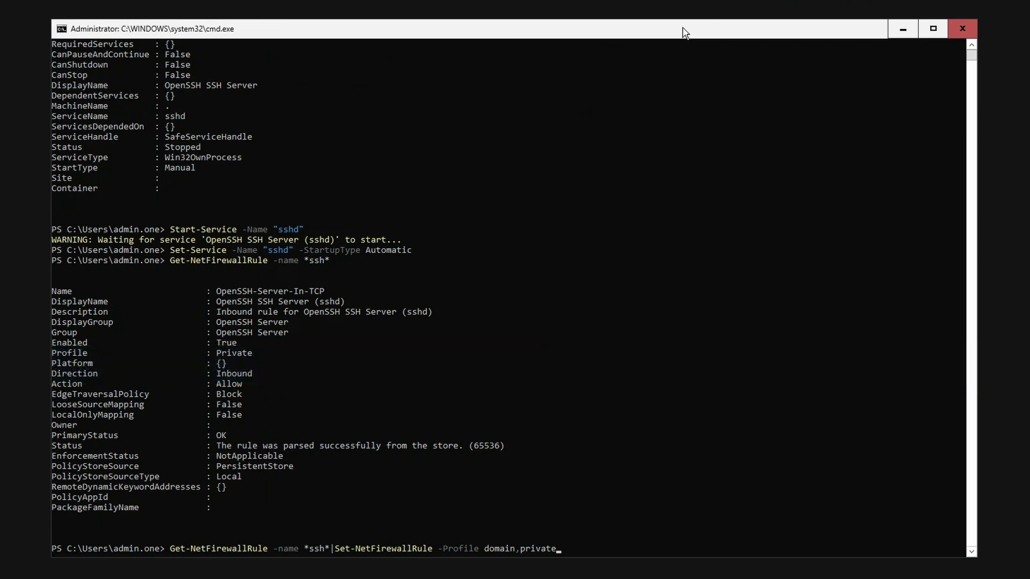
key(Return)
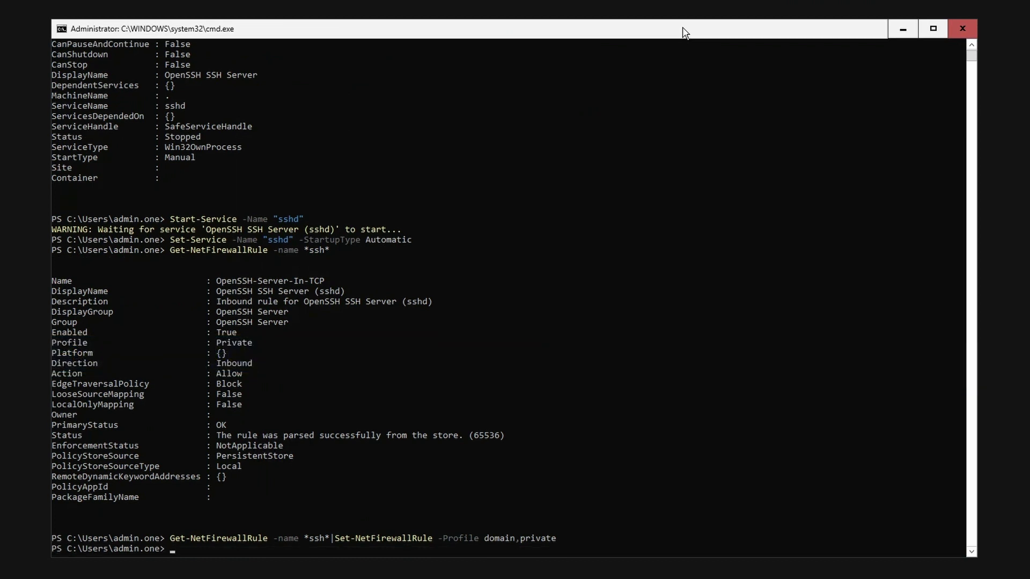
right_click(707, 117)
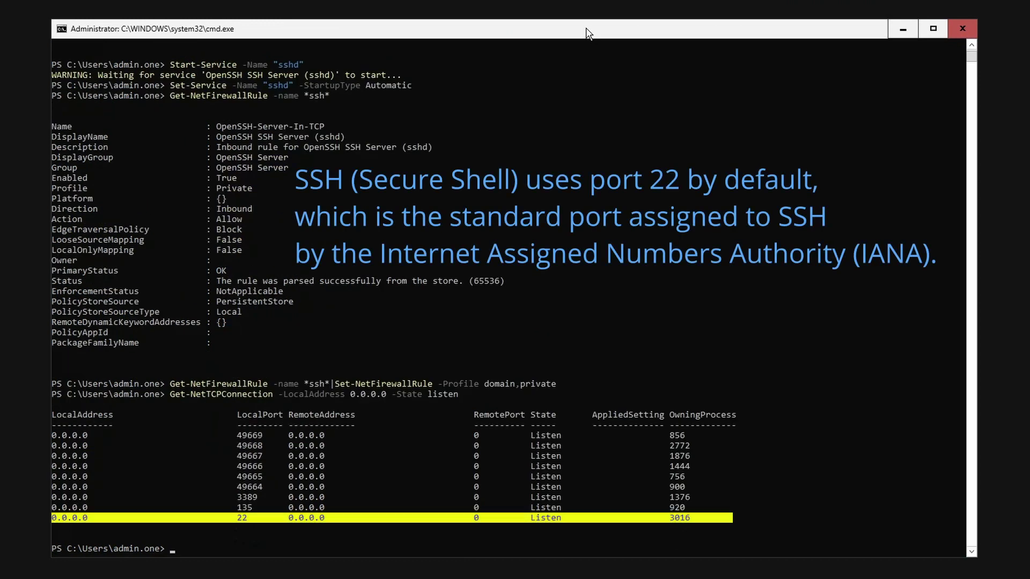
Exit PowerShell back to SConfig and sign in again as the local administrator
text(exit)
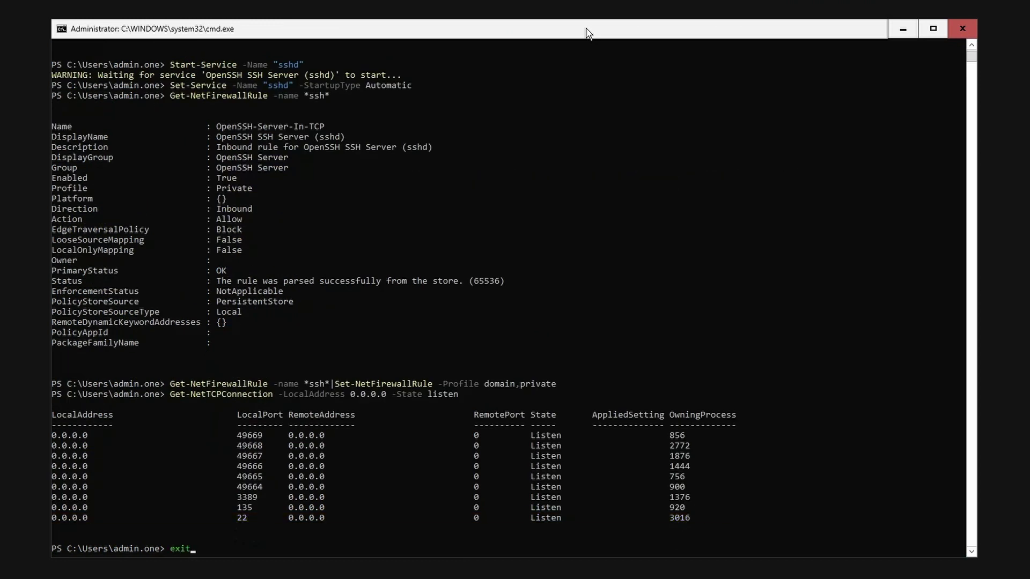
key(Return)
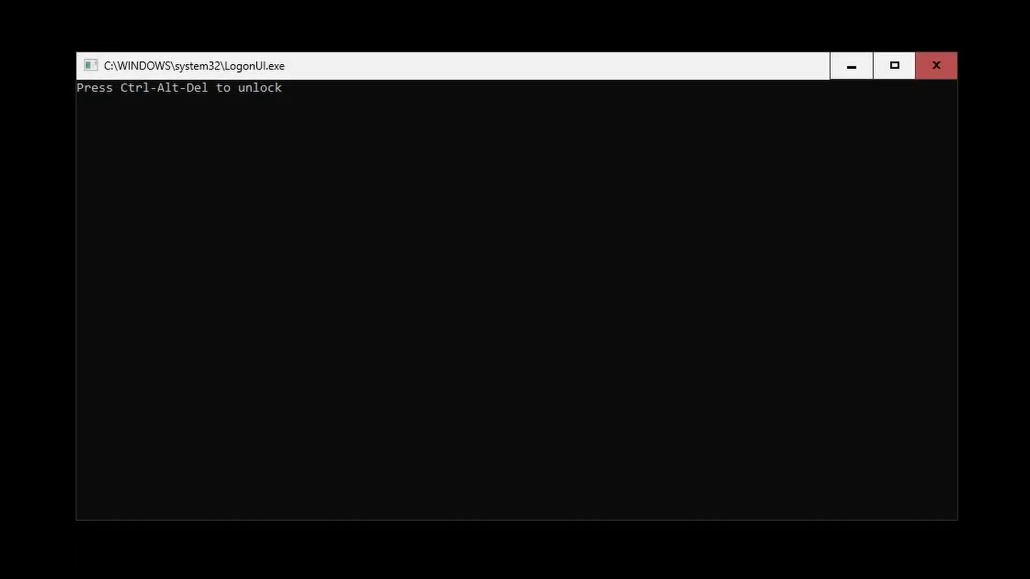
key(ctrl+alt+Delete)
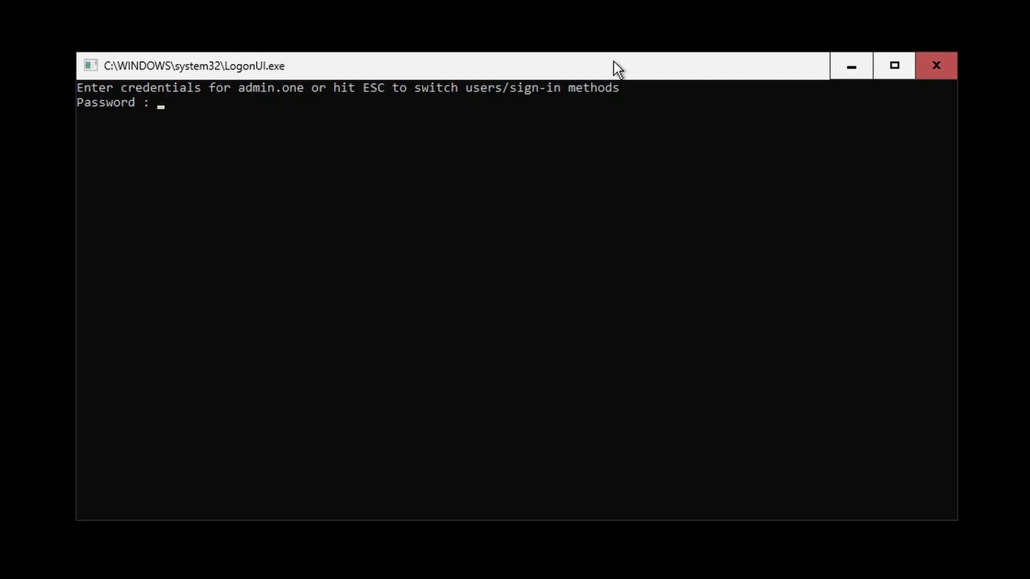
text(**********)
key(Return)
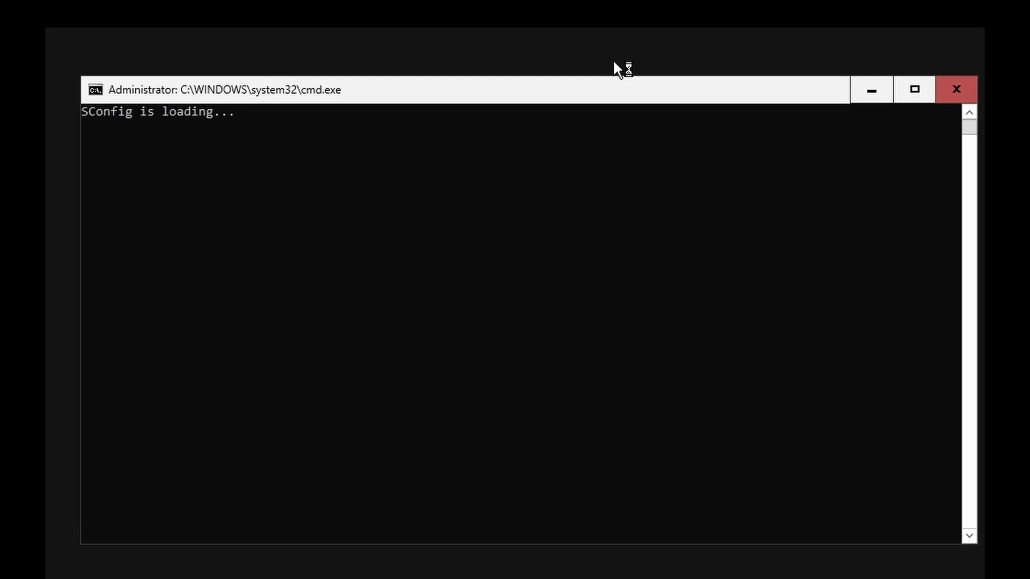
Join the dariens.tips domain with an authorized domain user's credentials, declining to rename the computer
text(1)
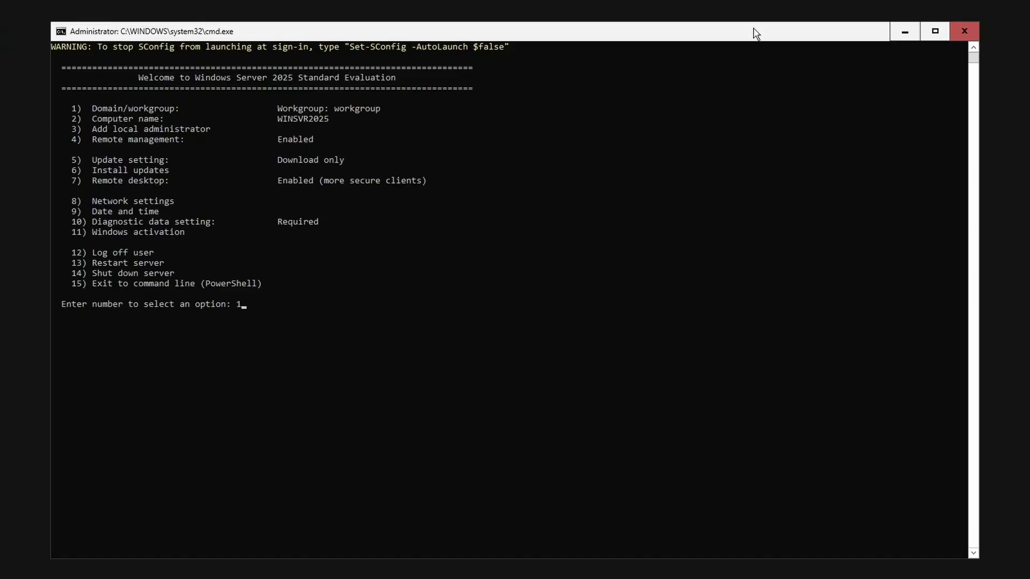
key(Return)
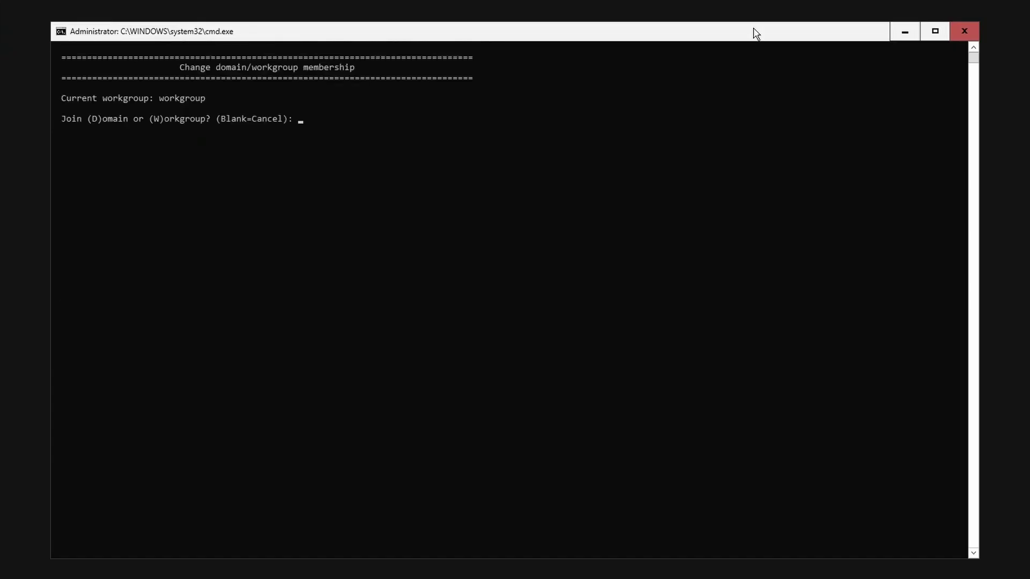
text(d)
key(Return)
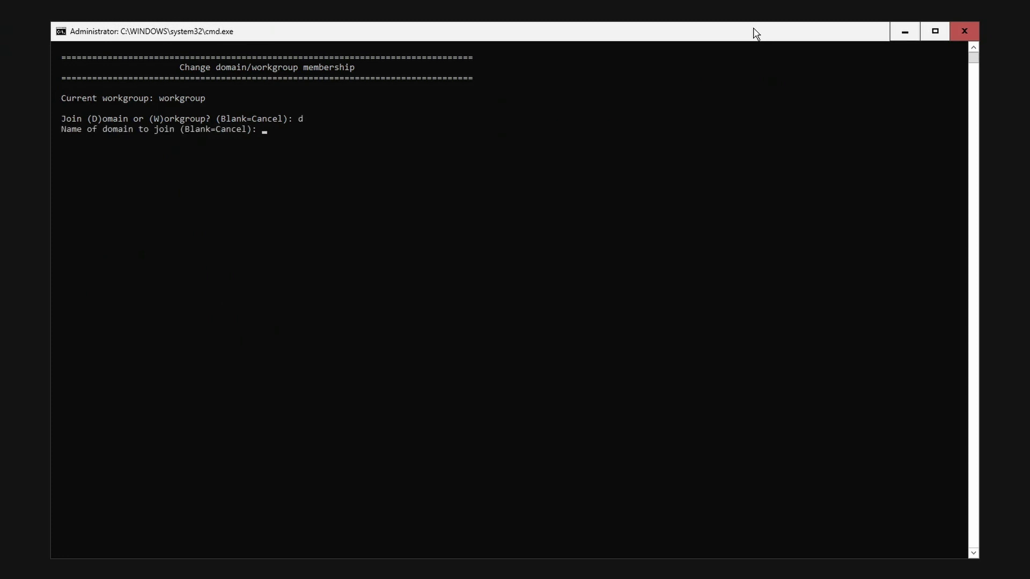
text(dariens.tips)
key(Return)
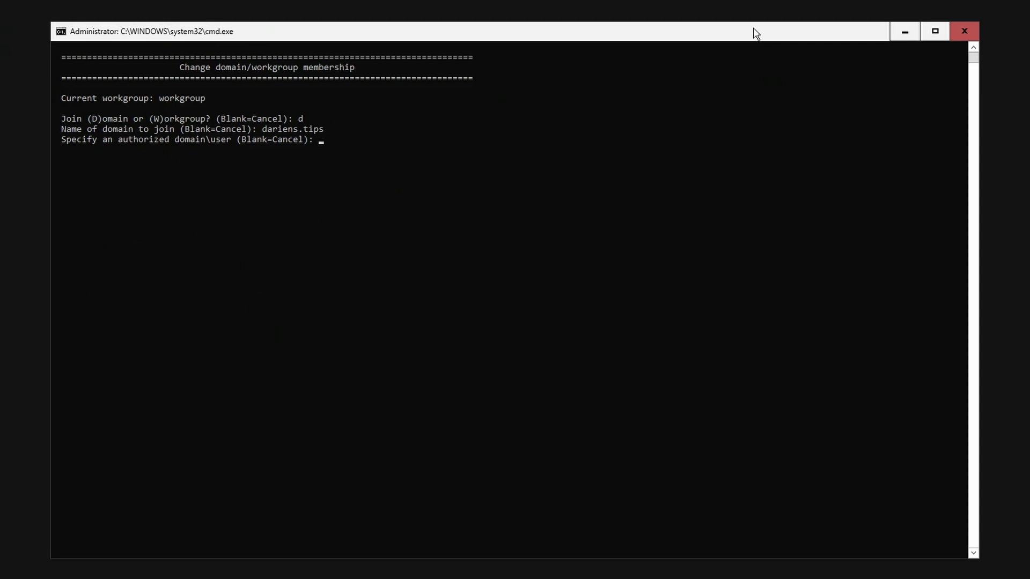
text(dh0001)
key(Return)
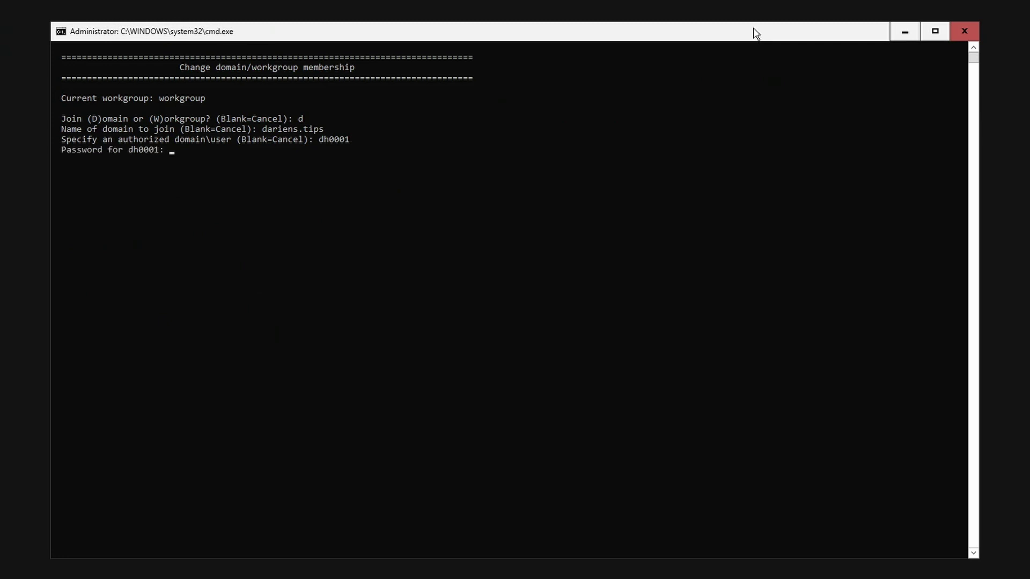
text(*********)
key(Return)
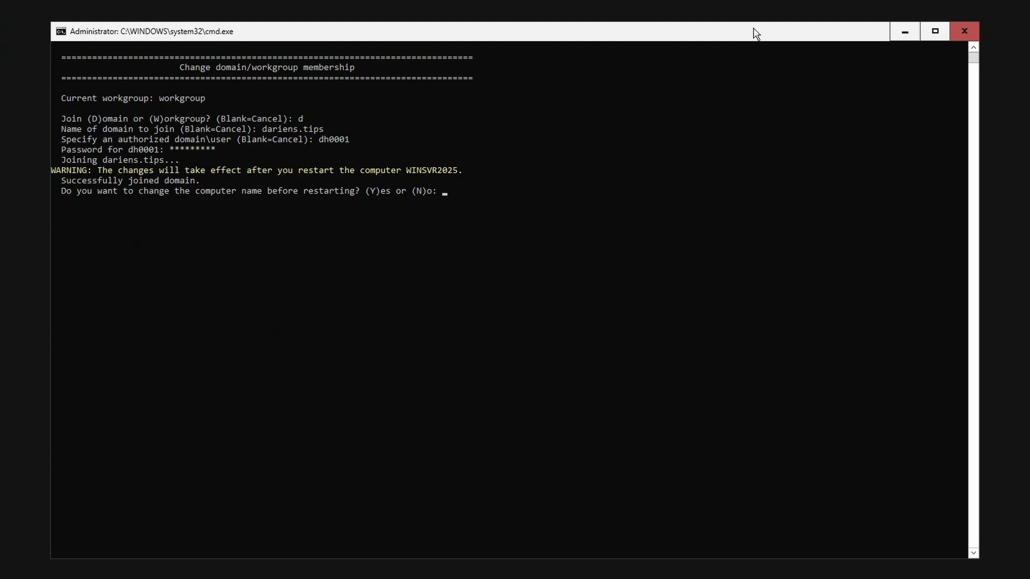
text(n)
key(Return)
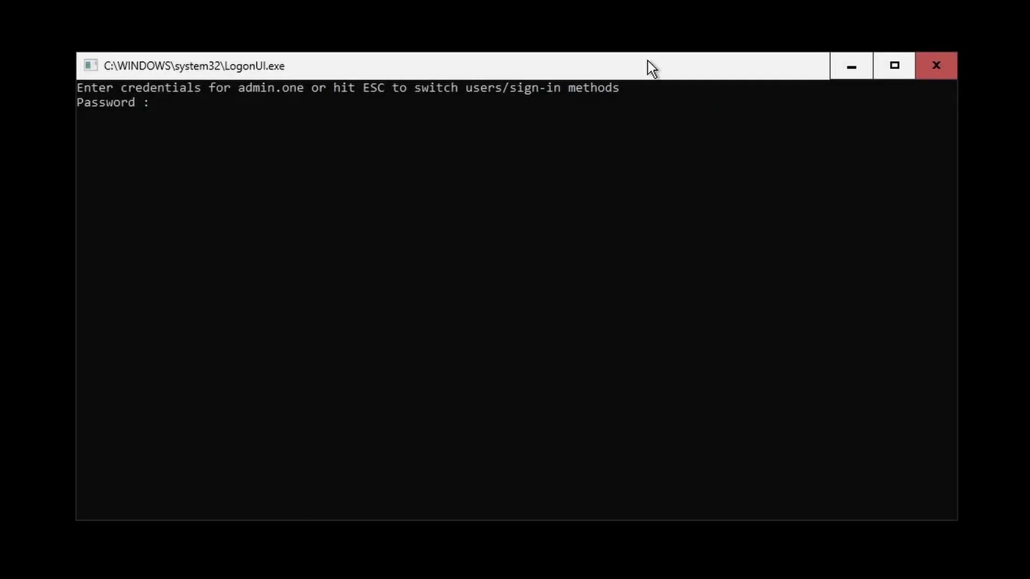
Choose Other user at the logon screen and sign in with the DARIENS domain account's credentials
key(Escape)
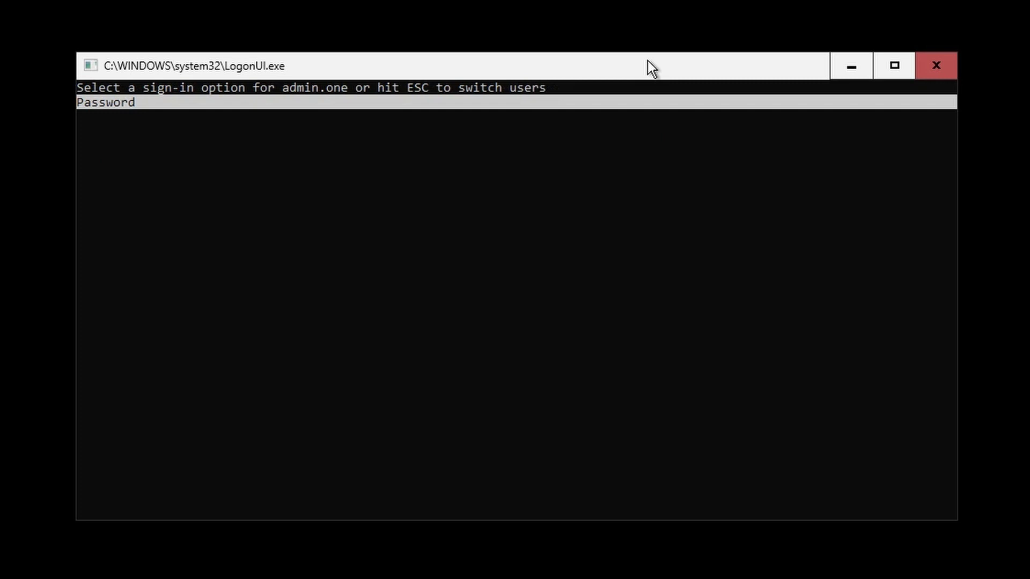
key(Escape)
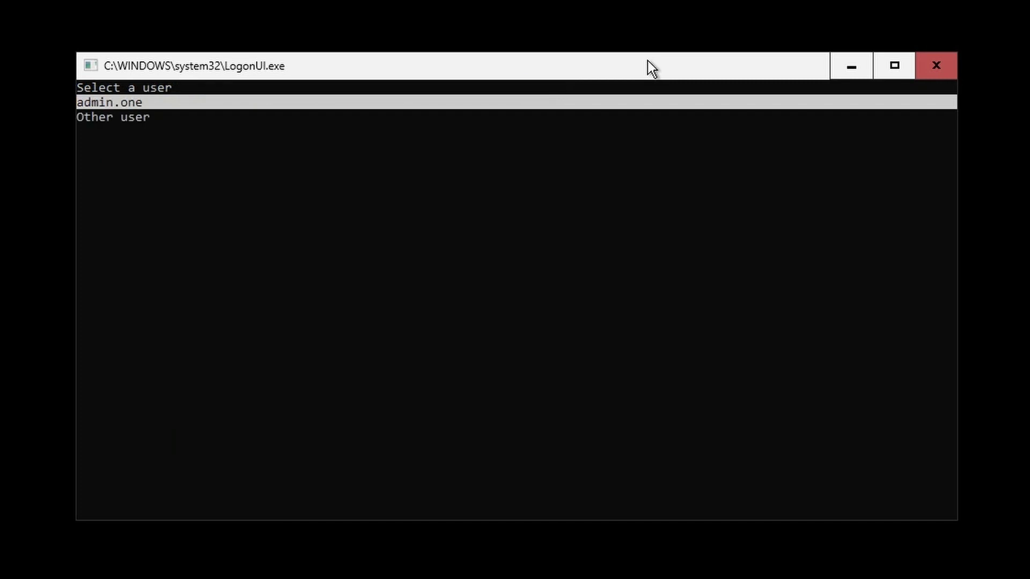
key(Down)
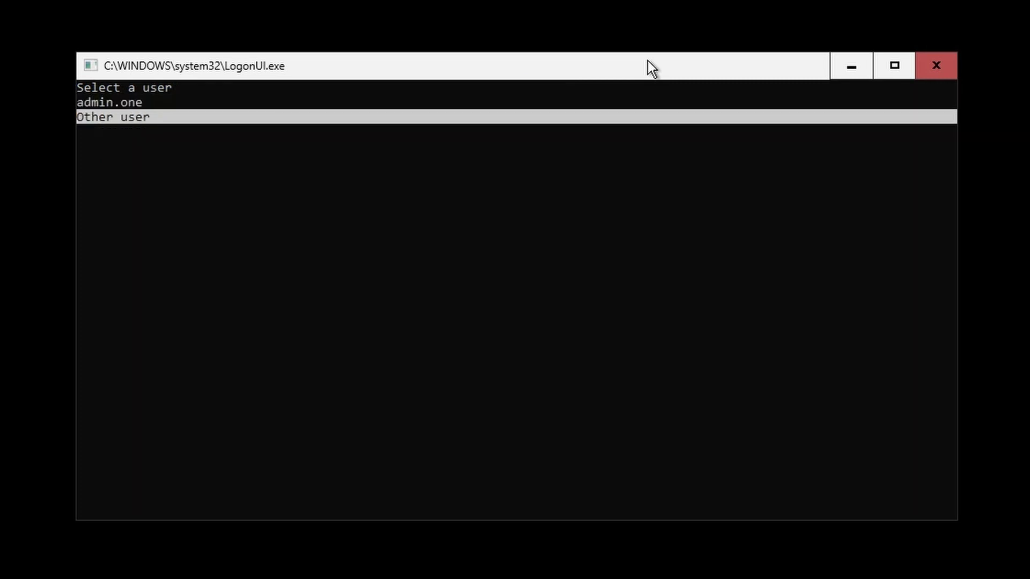
key(Return)
text(dh0001)
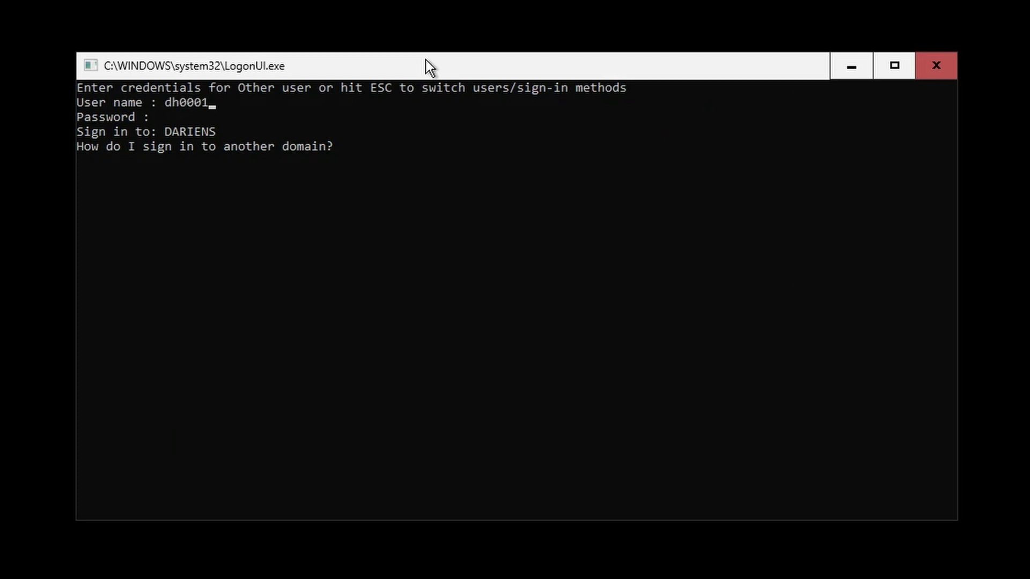
key(Return)
text(*********)
key(Return)
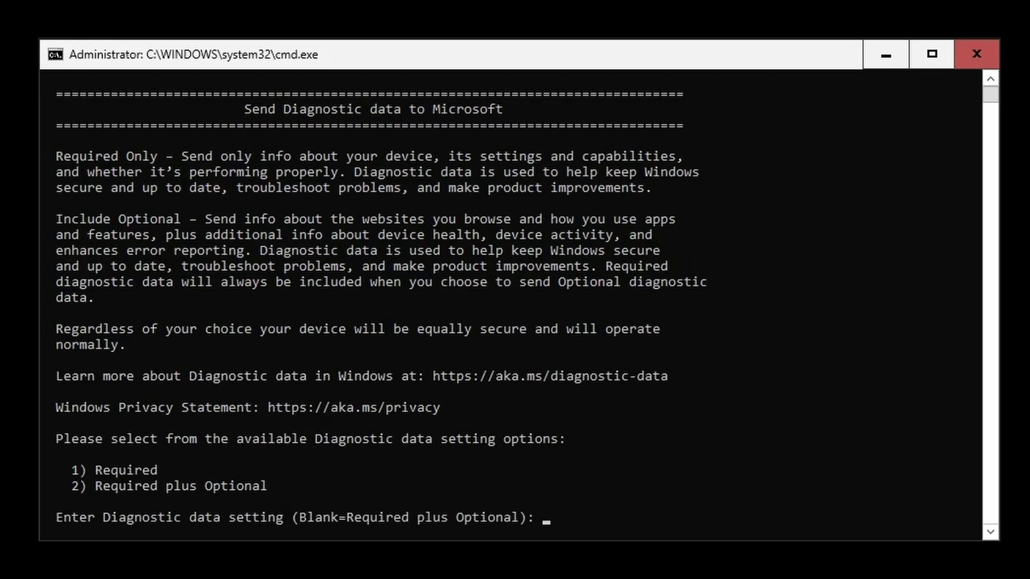
Keep diagnostic data at Required (1), then log off the domain user with option 12 and Y
text(1)
key(Return)
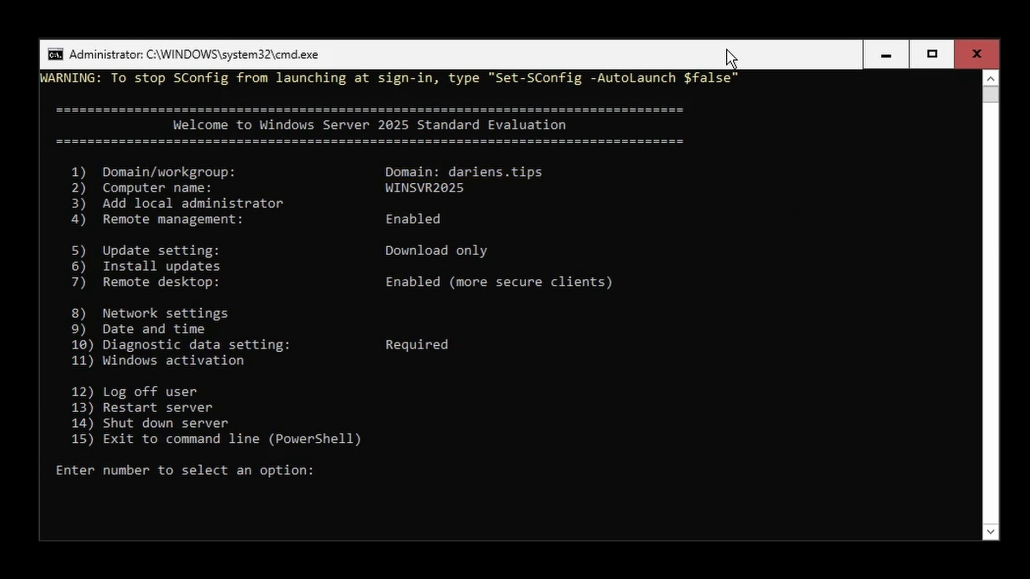
text(12)
key(Return)
text(y)
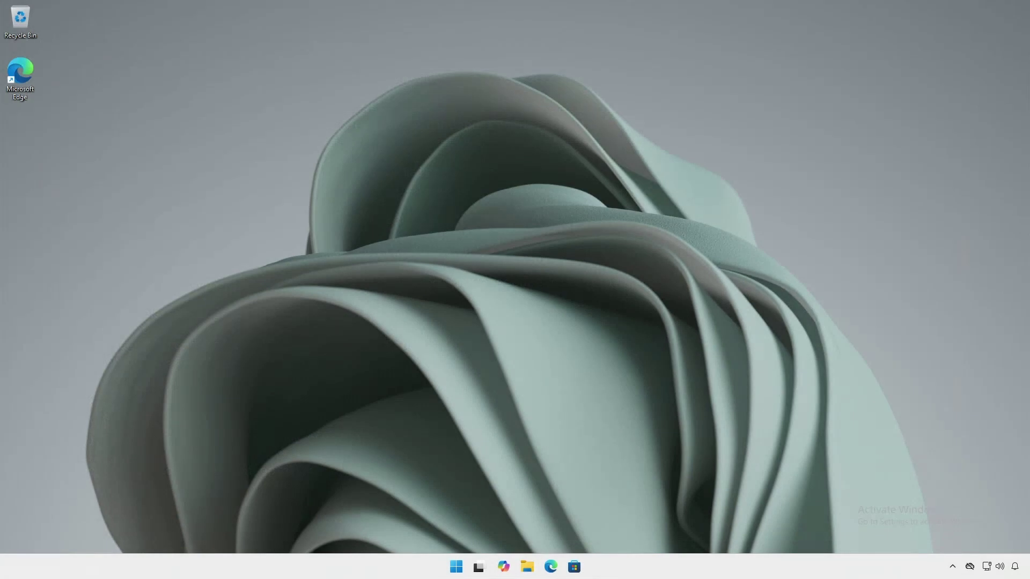
Search the Start menu for 'serv' and launch Server Manager
key(super)
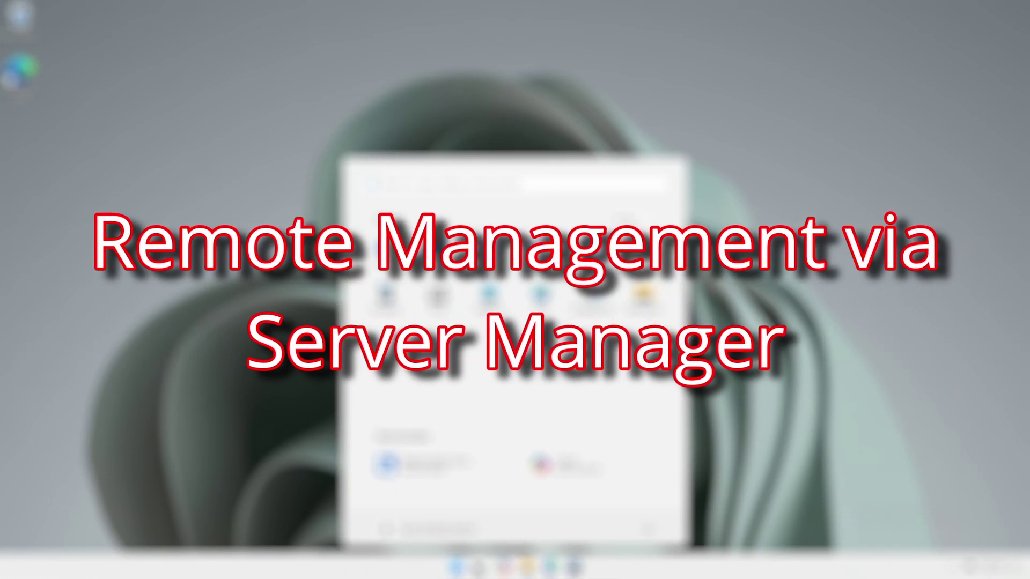
text(serv)
key(Return)
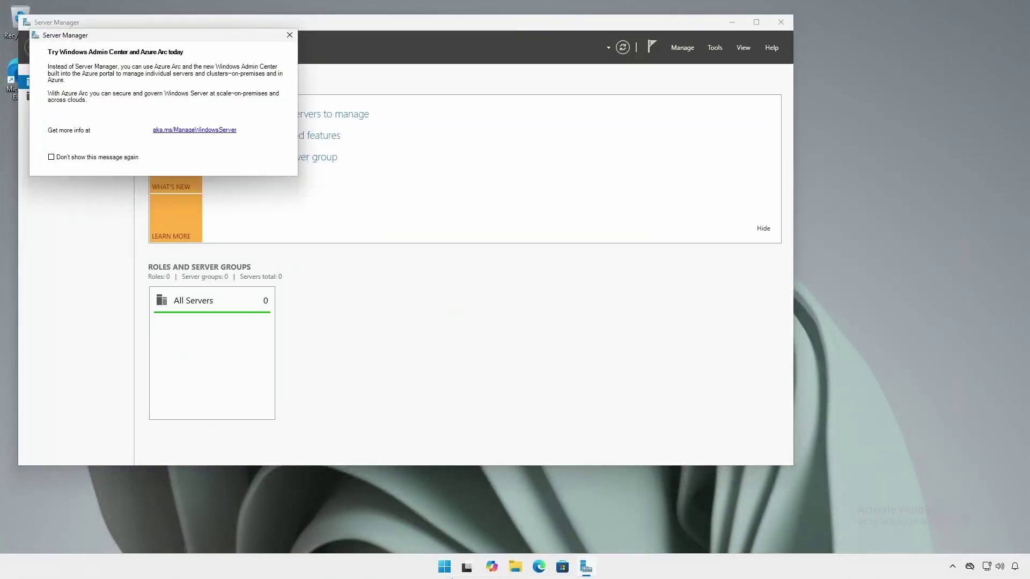
Dismiss the Admin Center notice and add WINDC and WINSVR2025 from Active Directory as managed servers
click(290, 35)
drag(288, 27, 407, 74)
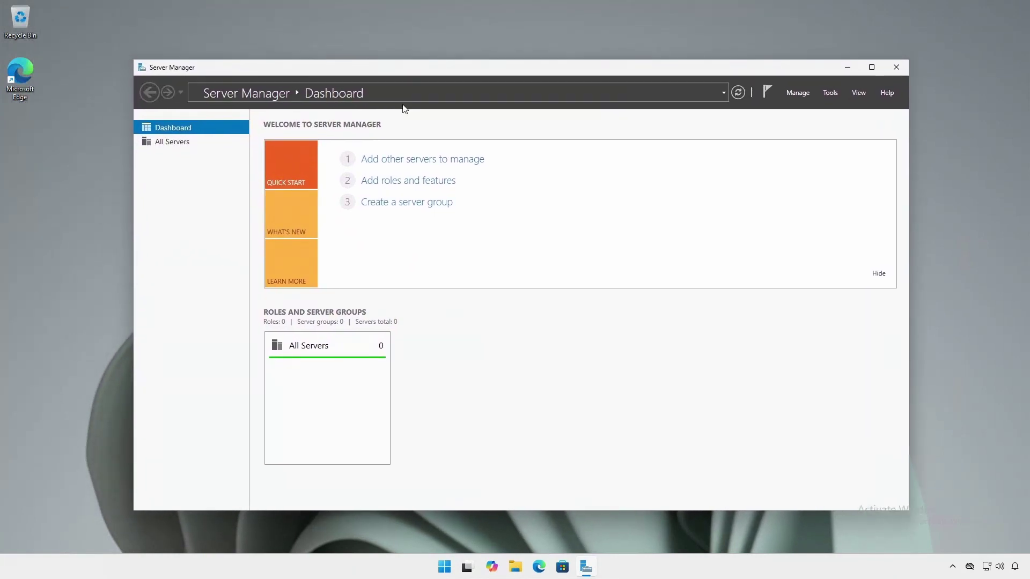
click(410, 160)
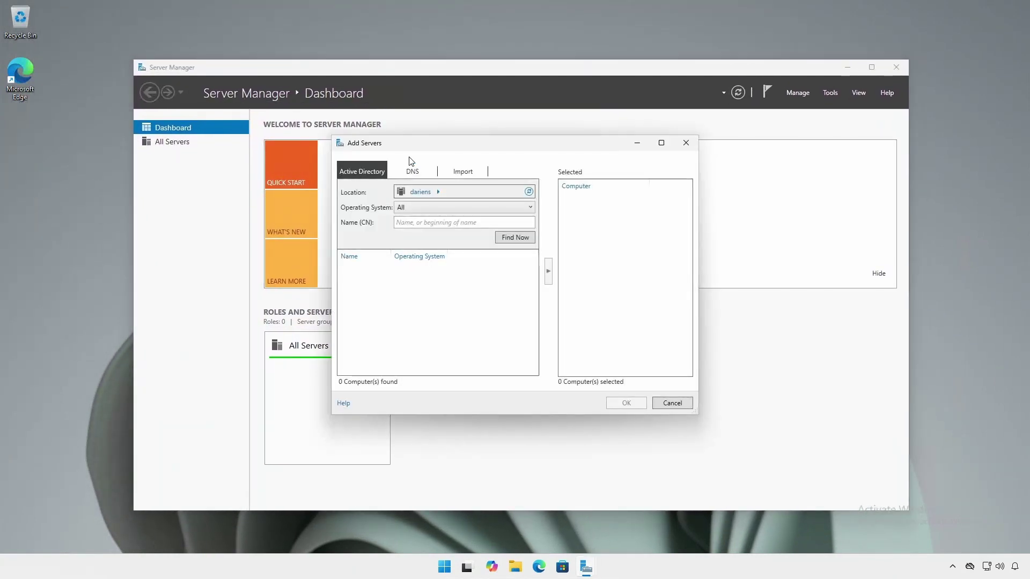
click(504, 239)
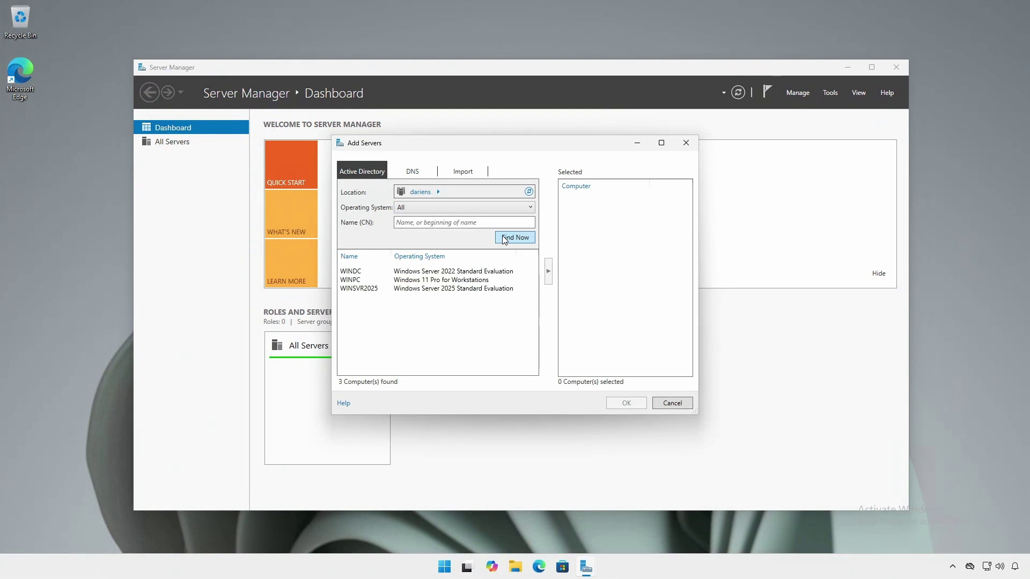
click(354, 272)
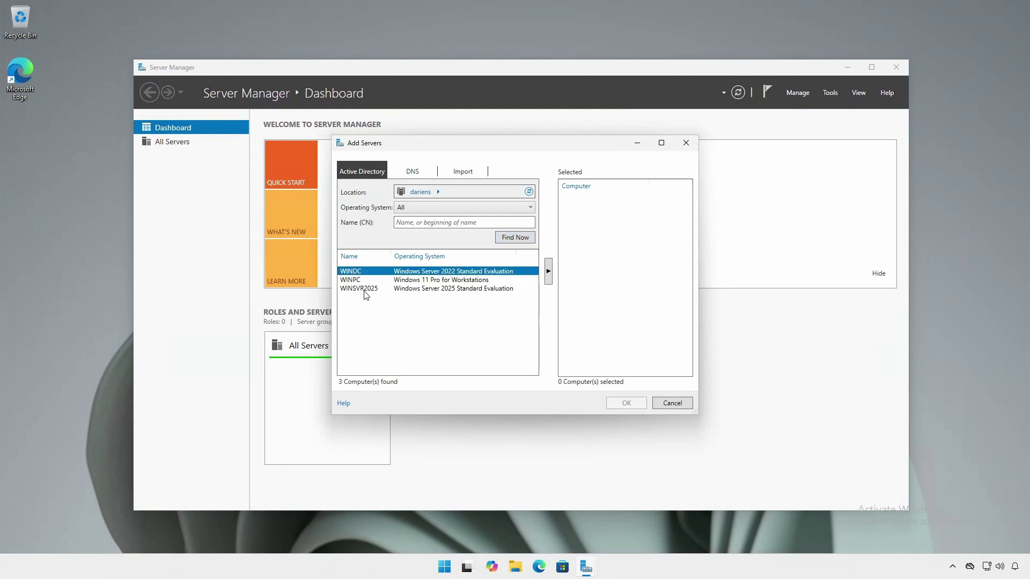
ctrl+click(364, 289)
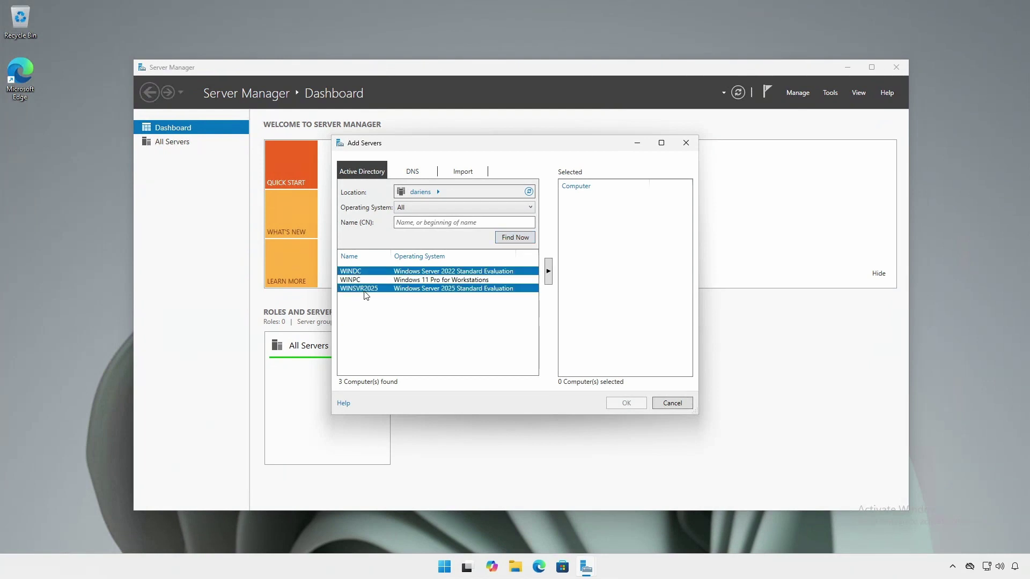
click(548, 271)
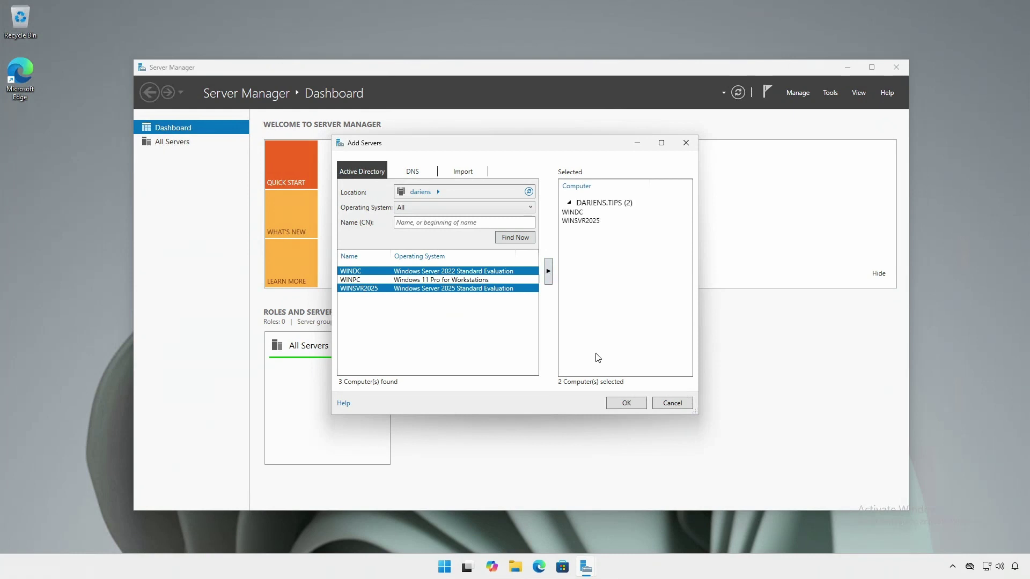
click(625, 404)
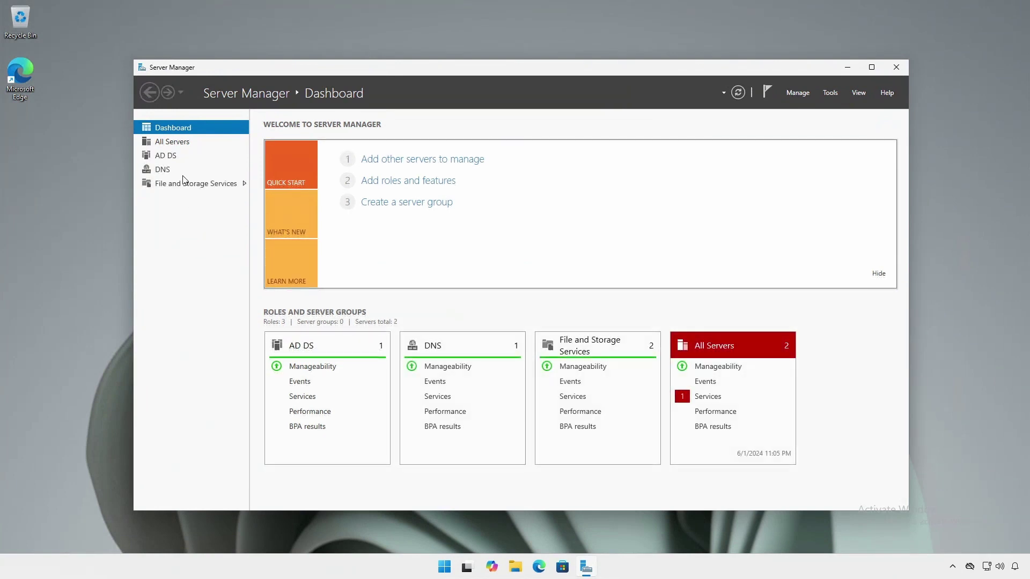
Open All Servers and inspect the available actions for WINDC and WINSVR2025
click(178, 146)
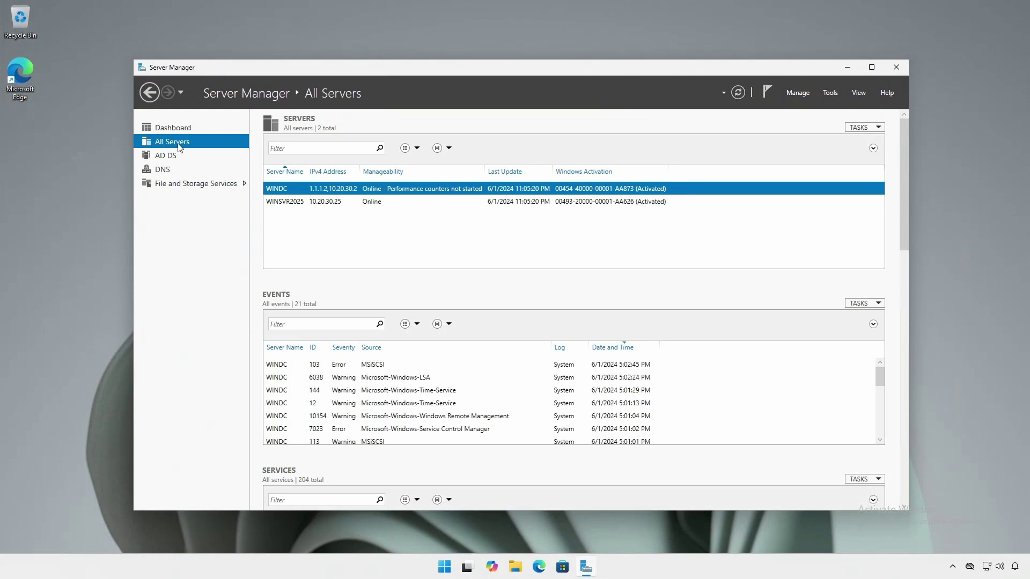
right_click(390, 195)
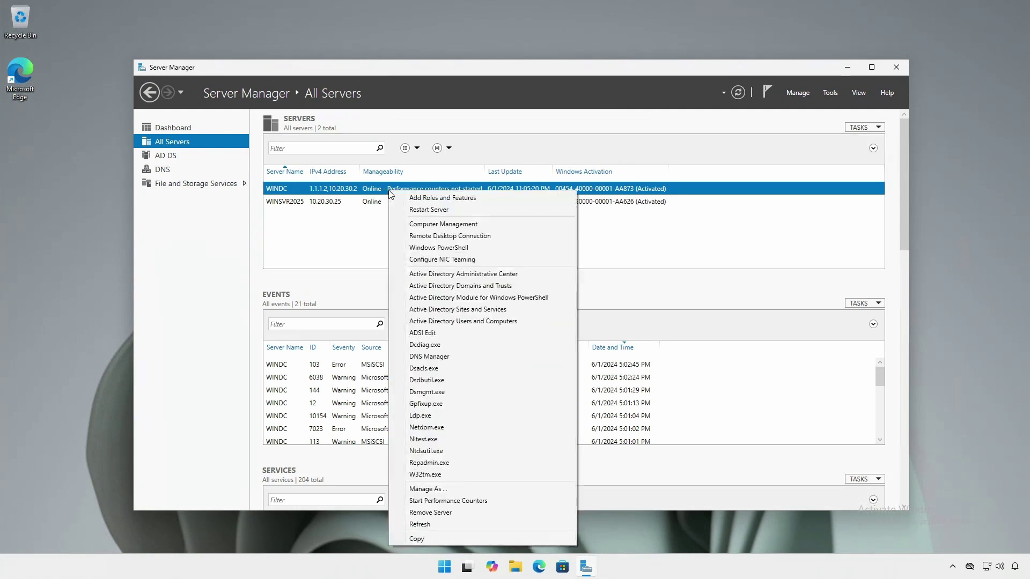
right_click(332, 206)
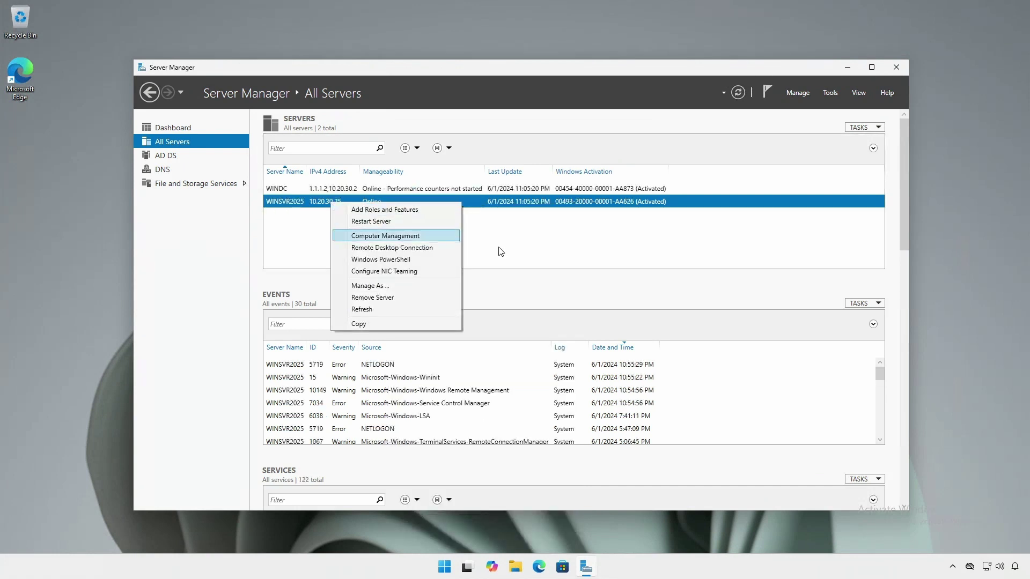
click(903, 199)
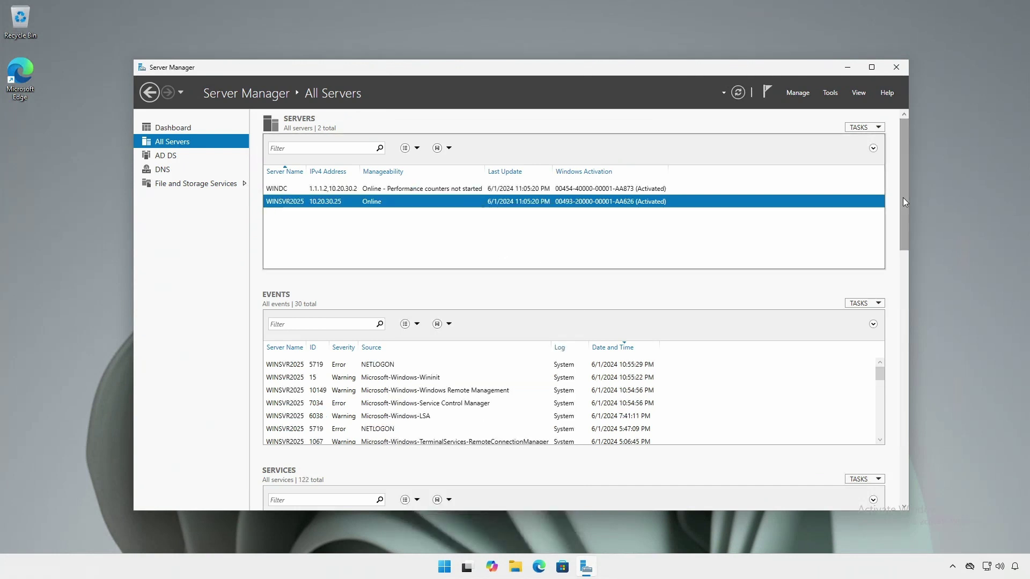
drag(903, 198, 904, 268)
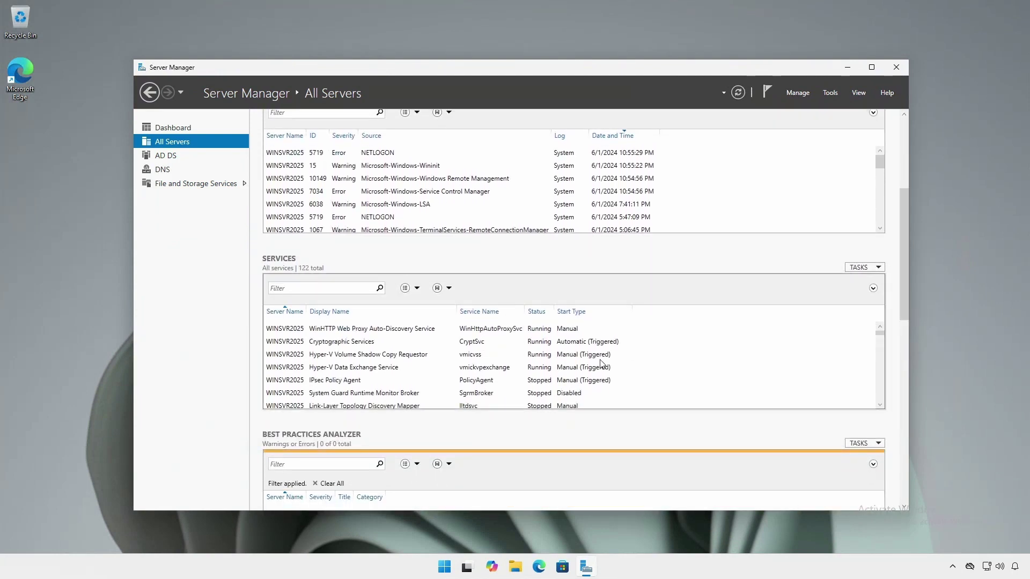
Review WINSVR2025's services, performance counters and roles and features tasks without changing anything
right_click(364, 370)
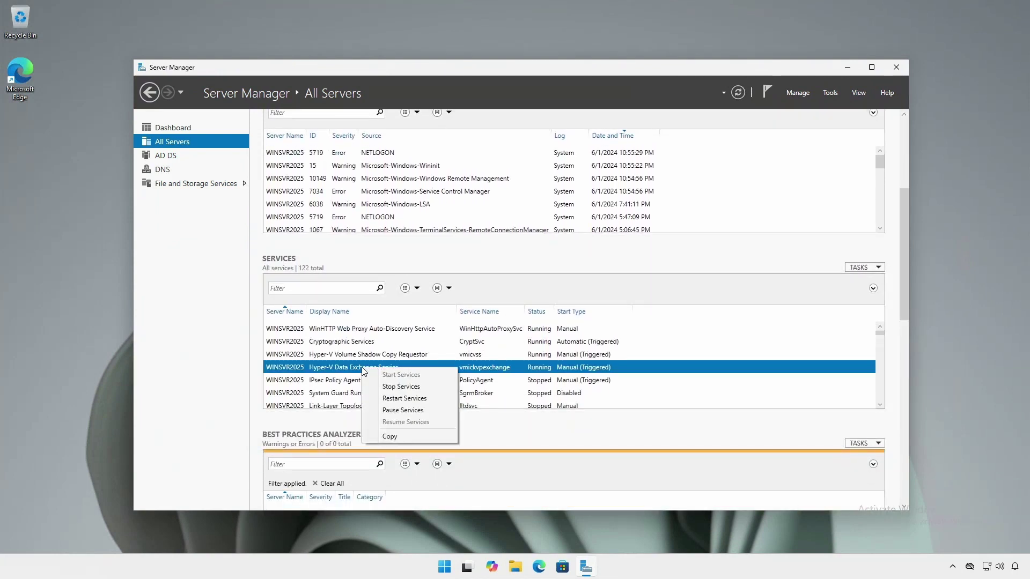
click(905, 279)
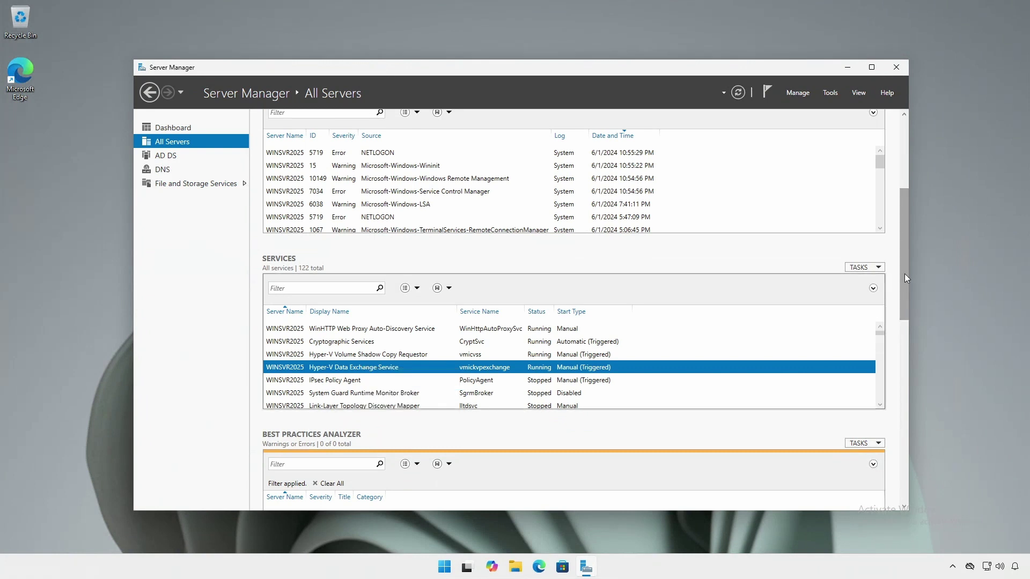
drag(905, 278, 775, 423)
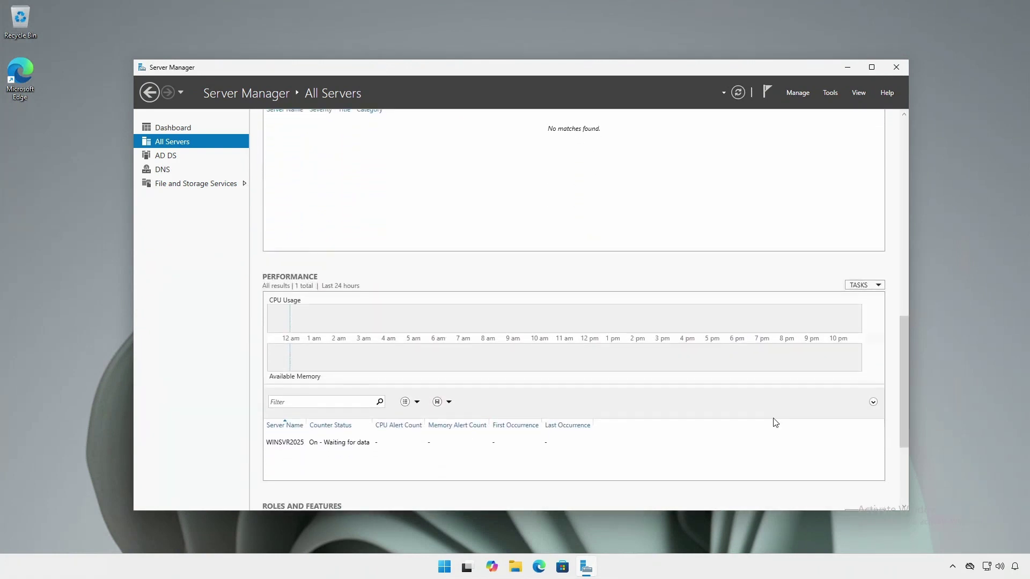
right_click(348, 443)
click(597, 460)
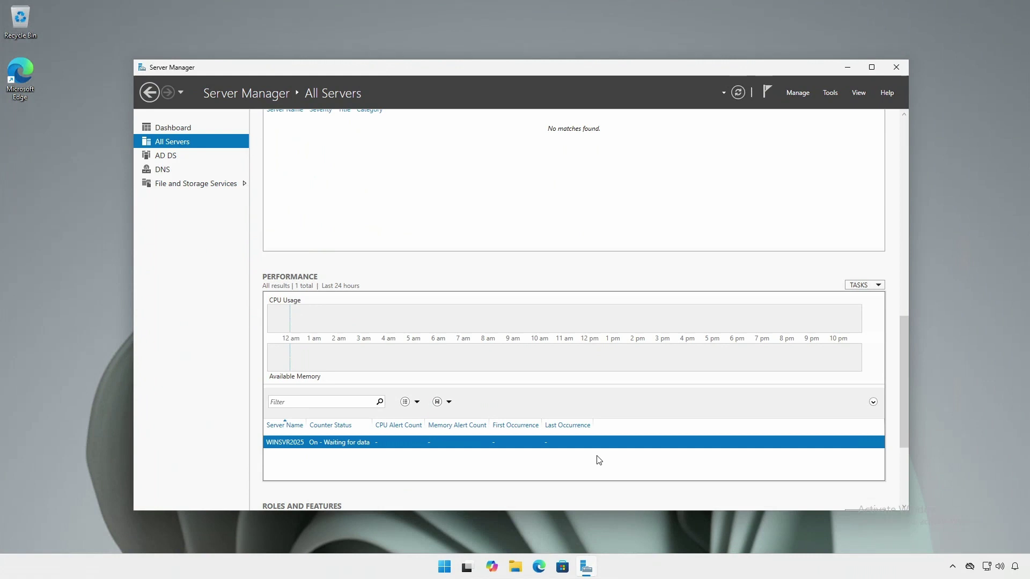
drag(901, 404, 902, 457)
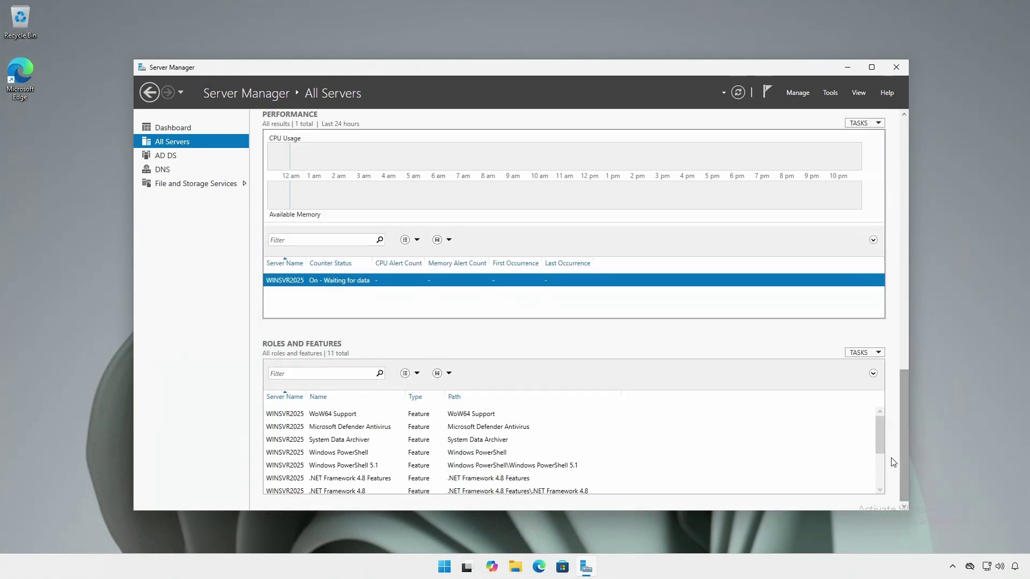
click(879, 354)
click(444, 352)
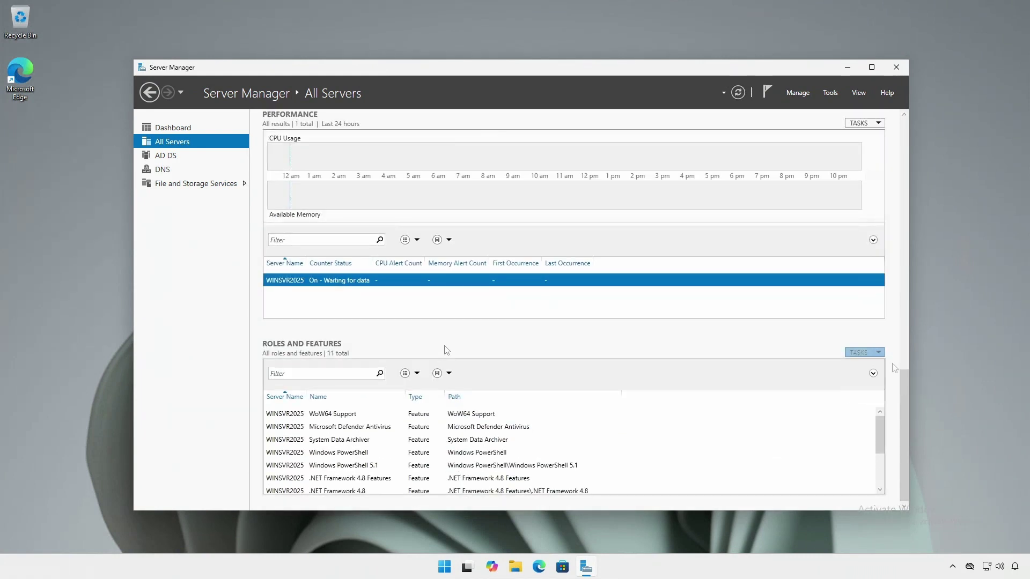
Scroll through the list of administrative tools in Server Manager's Tools menu
click(826, 93)
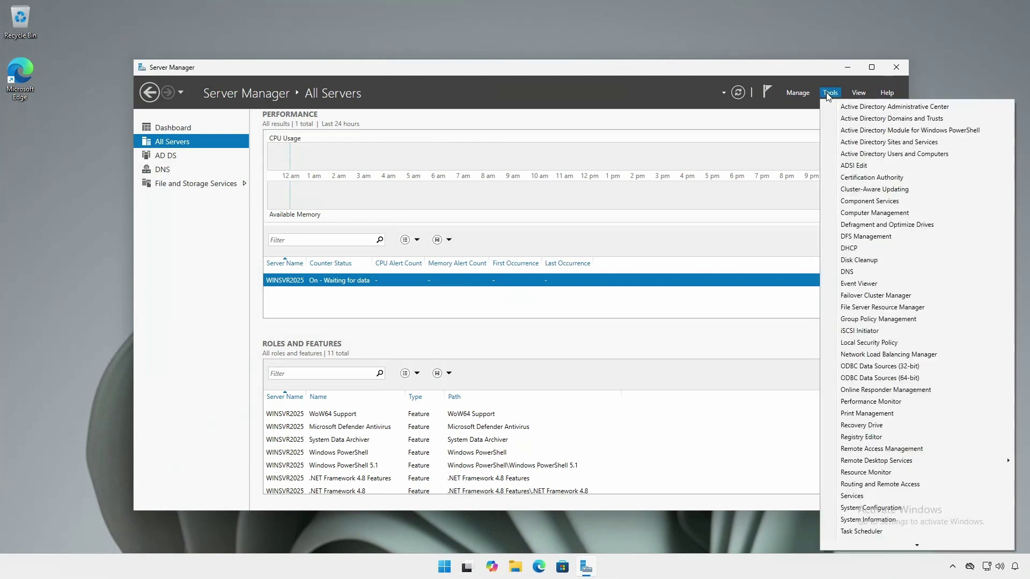
scroll(836, 147, down, 5)
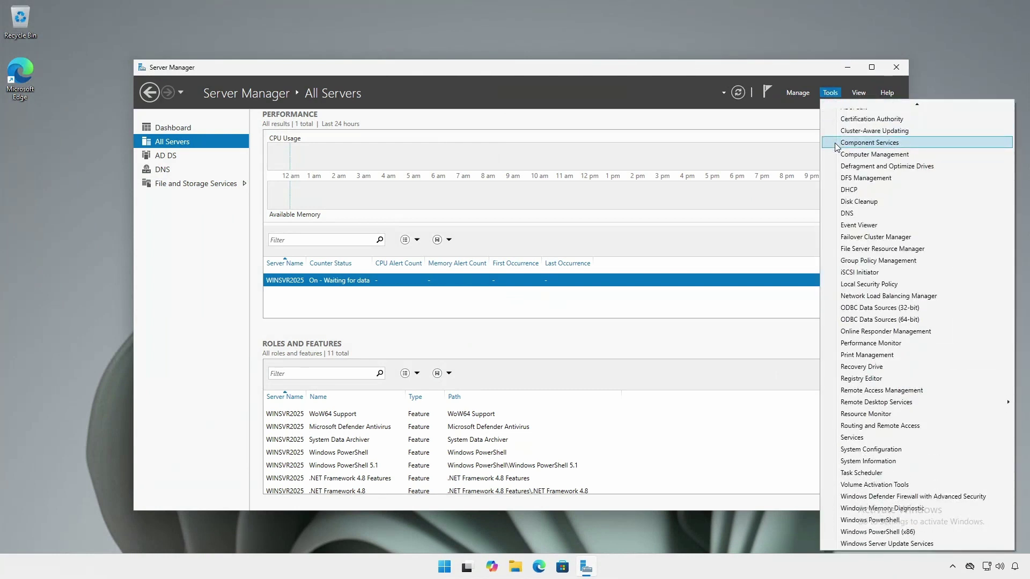
scroll(837, 147, up, 5)
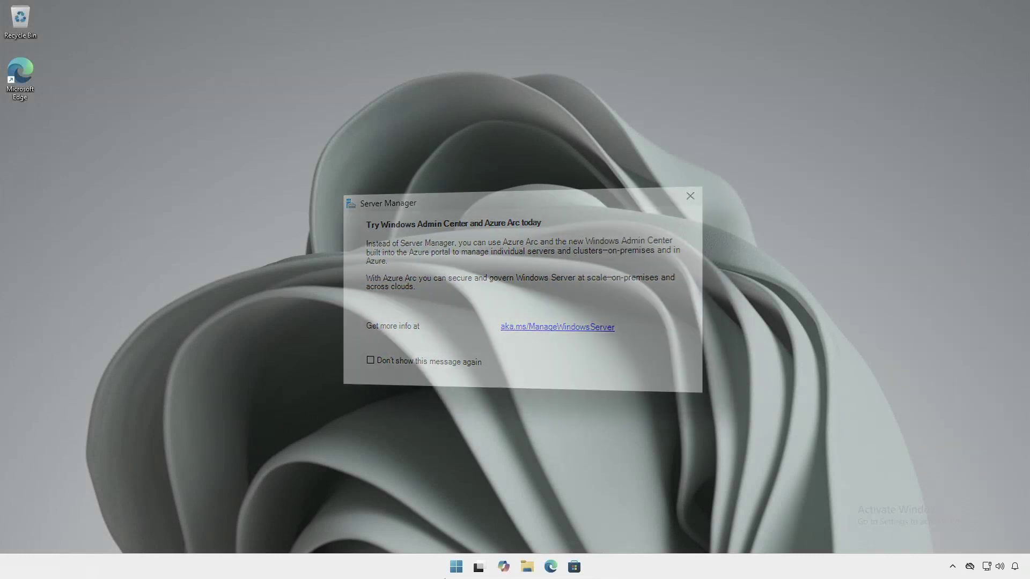
Launch Windows Admin Center from Start and begin adding a server connection
click(456, 566)
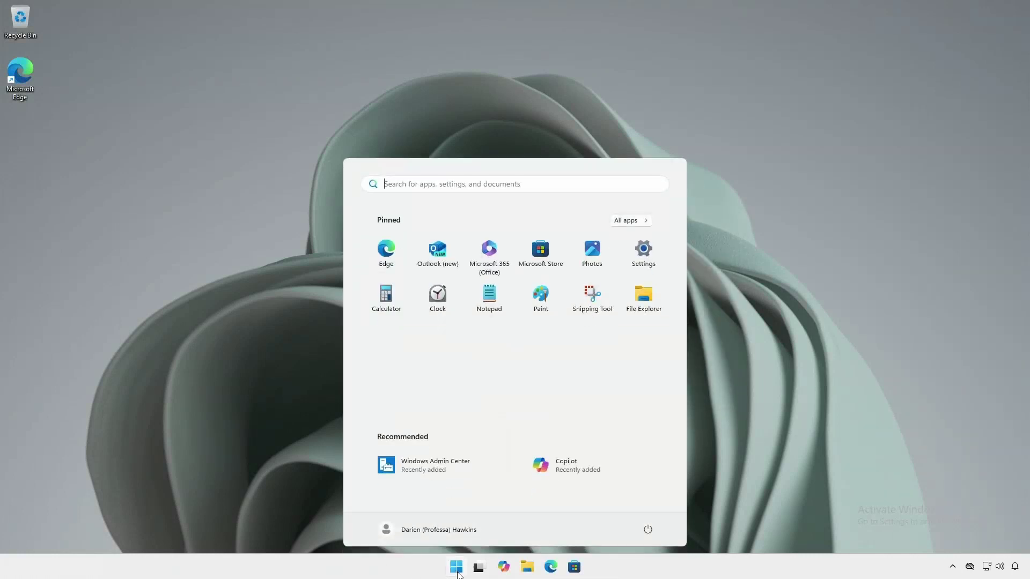
click(429, 467)
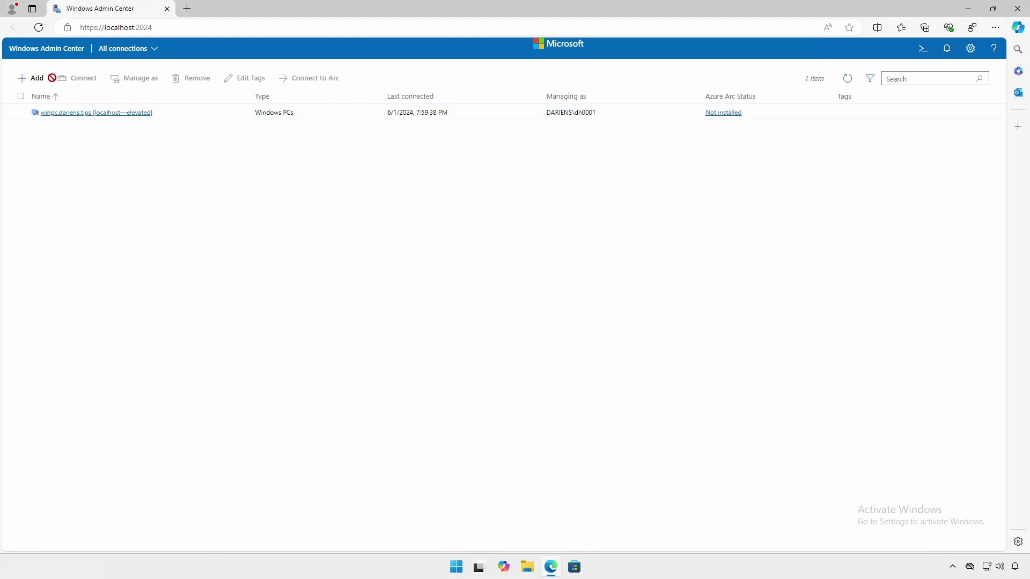
click(44, 80)
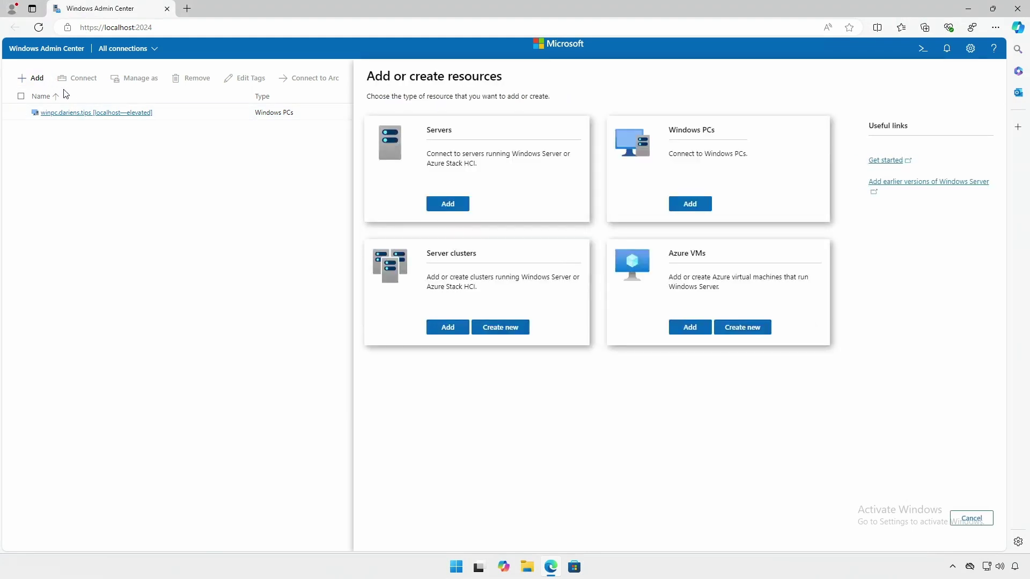
click(448, 204)
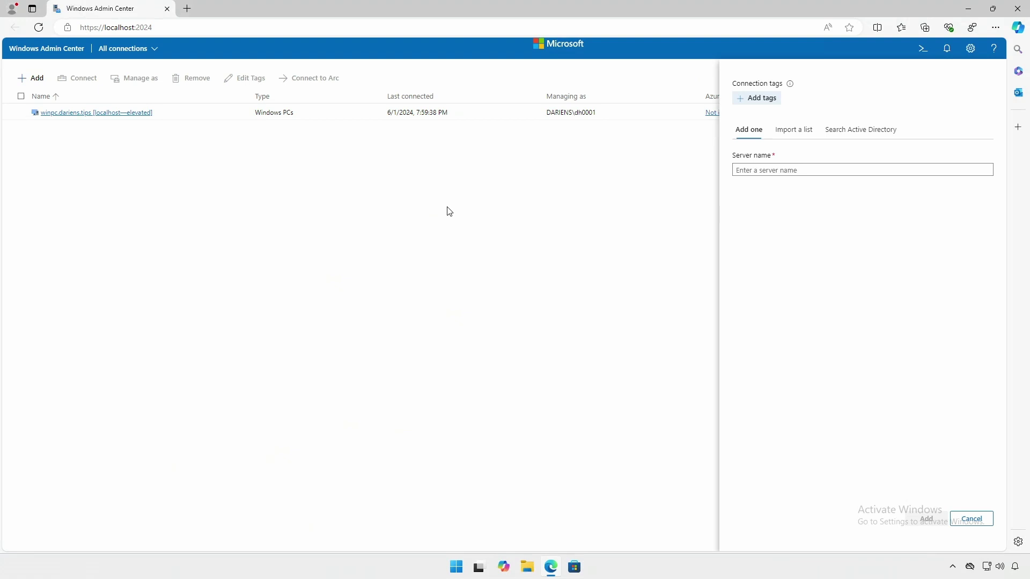
Search Active Directory for * and add windc.dariens.tips and winsvr2025.dariens.tips
click(836, 132)
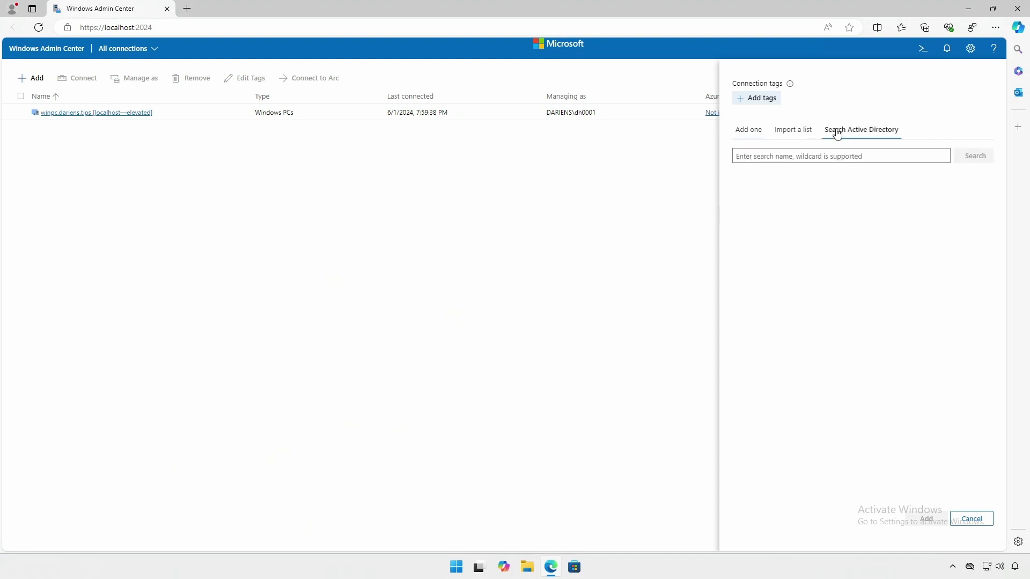
click(824, 159)
text(*)
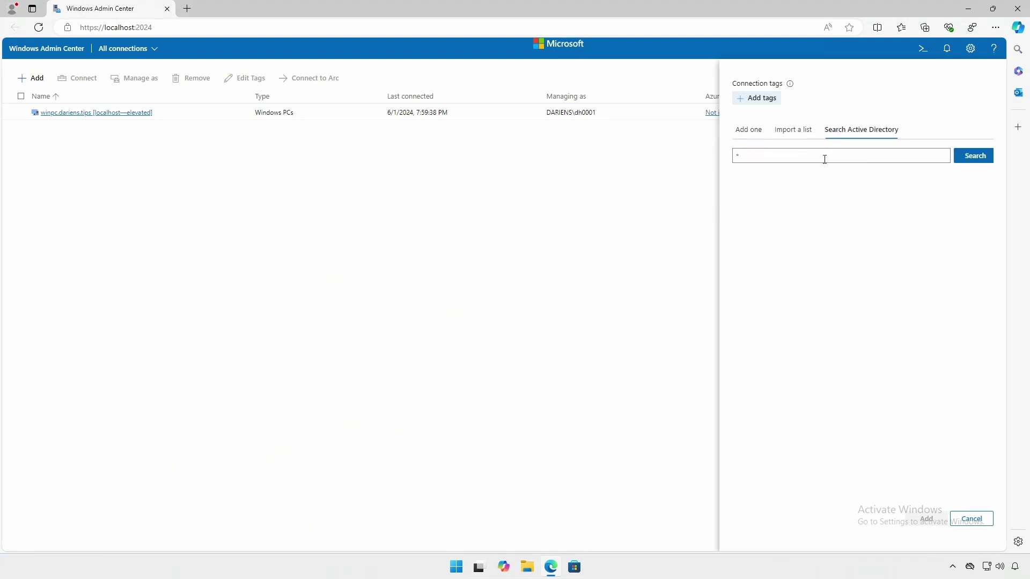
click(973, 157)
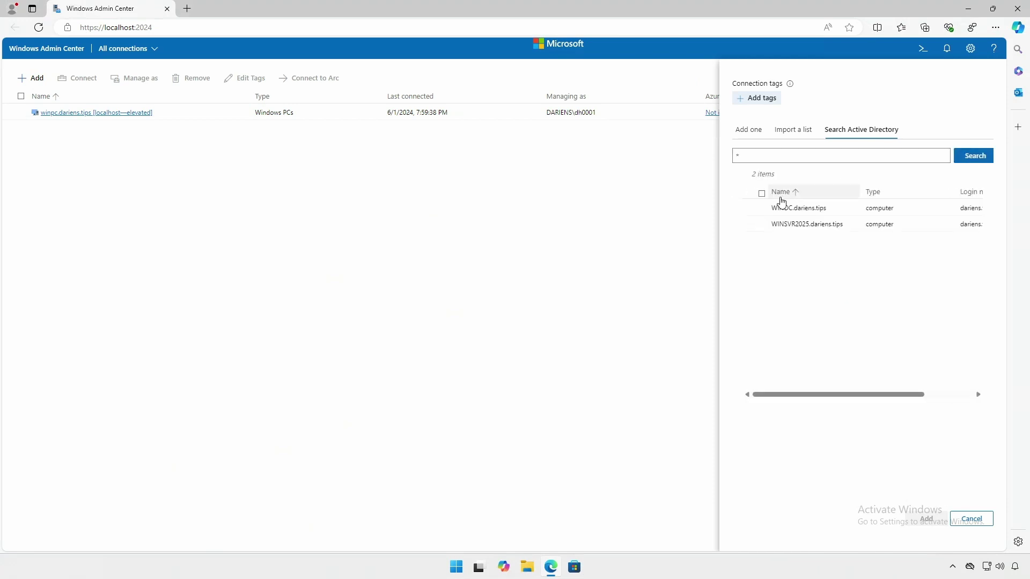
click(764, 212)
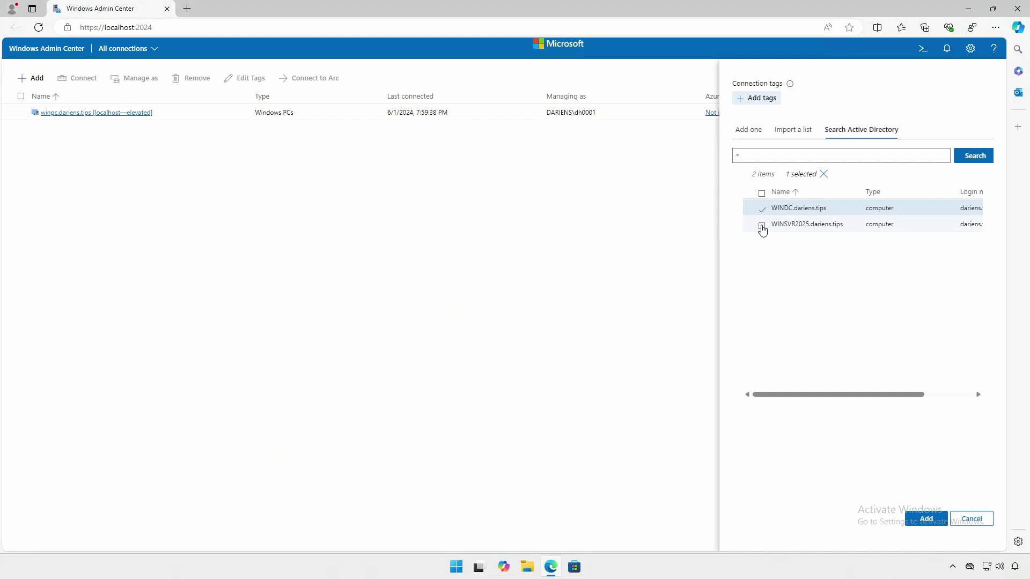
click(762, 226)
click(926, 520)
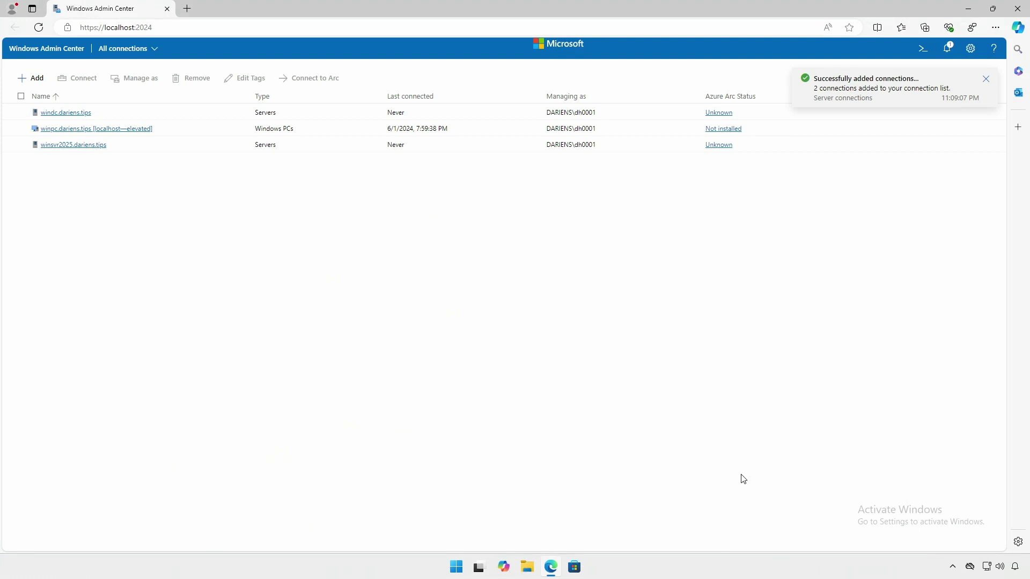
Connect to winsvr2025.dariens.tips and scroll its Tools pane down to PowerShell
click(76, 145)
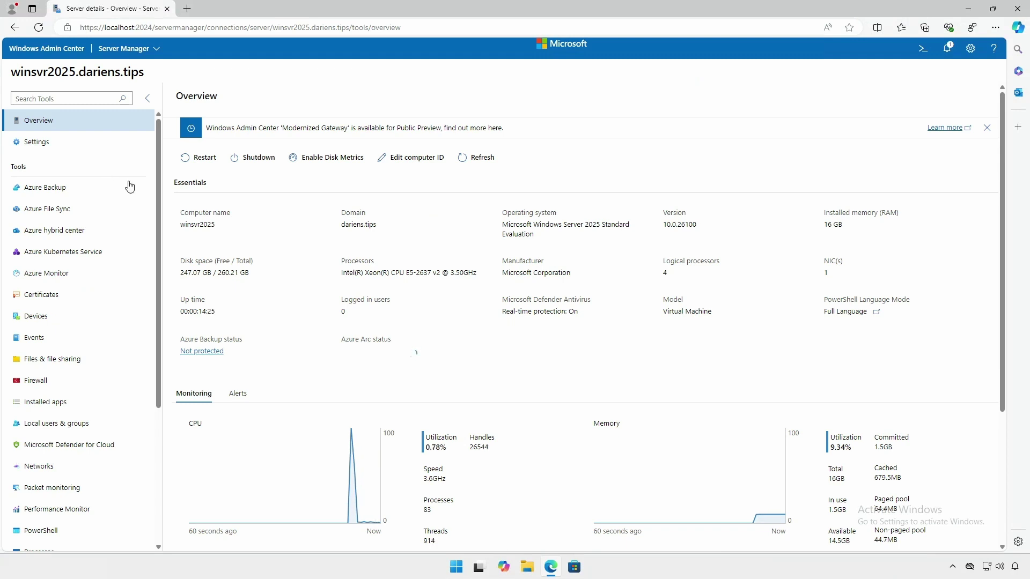
drag(159, 221, 149, 364)
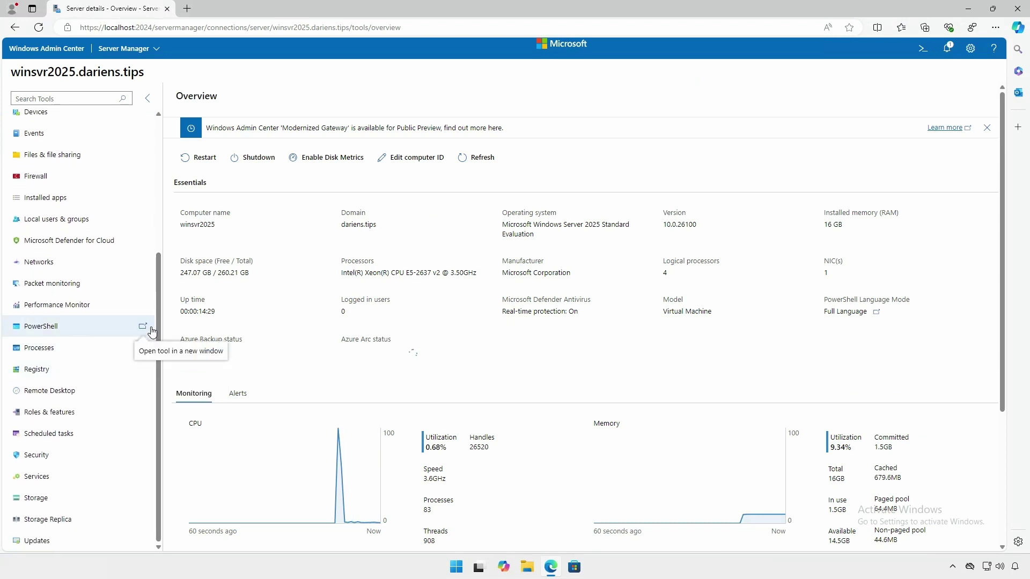
Run get-host in a remote PowerShell session on winsvr2025, then switch to Remote Desktop
click(48, 330)
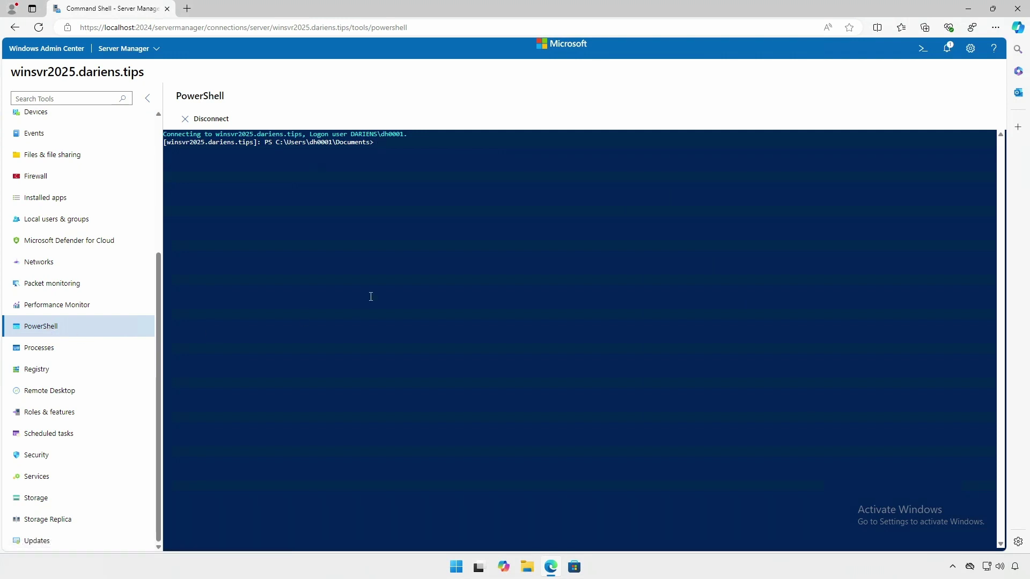
text(get-host)
key(Return)
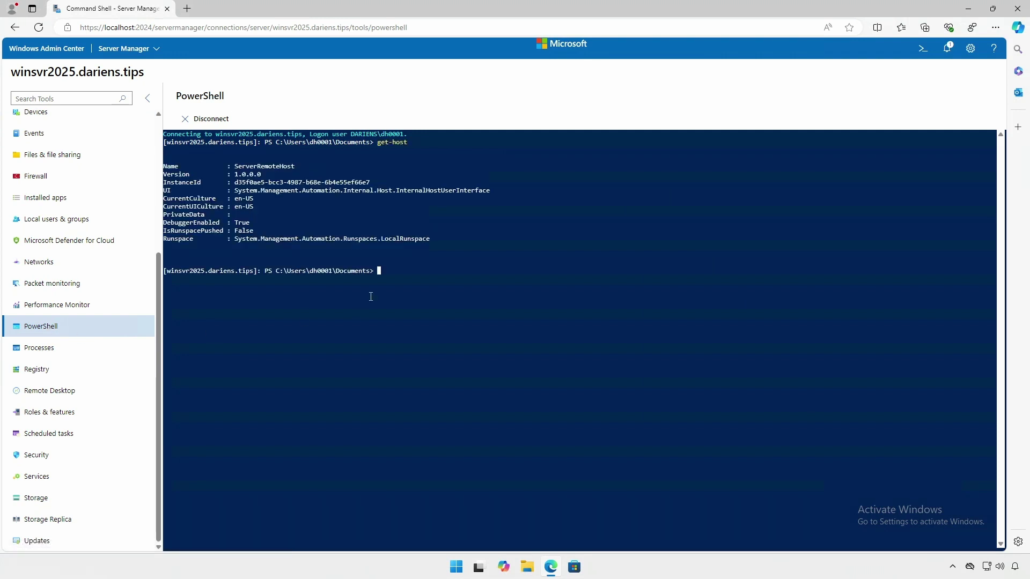
click(65, 394)
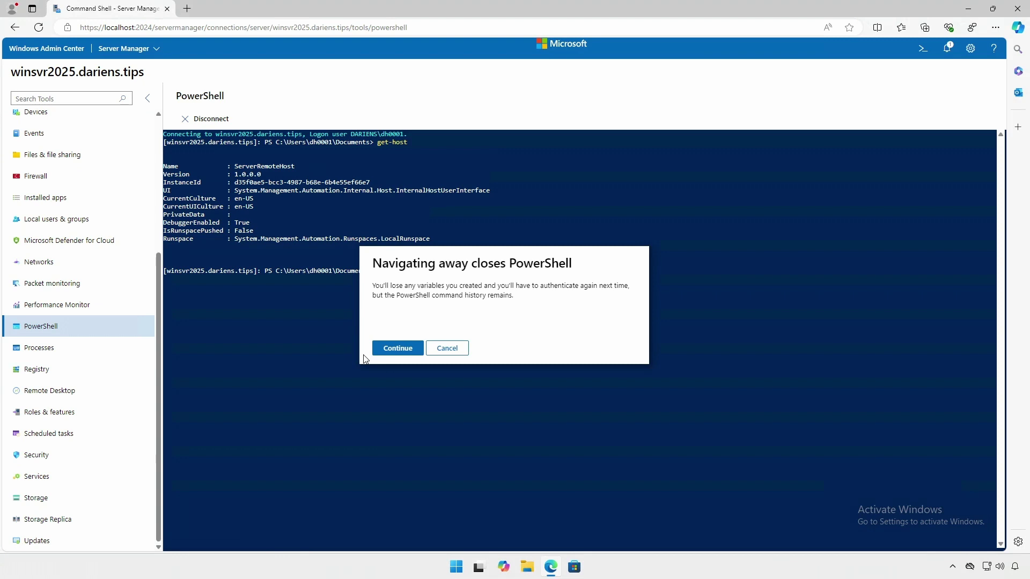
Leave PowerShell, trust the server certificate, enter the account password and connect via Remote Desktop
click(384, 350)
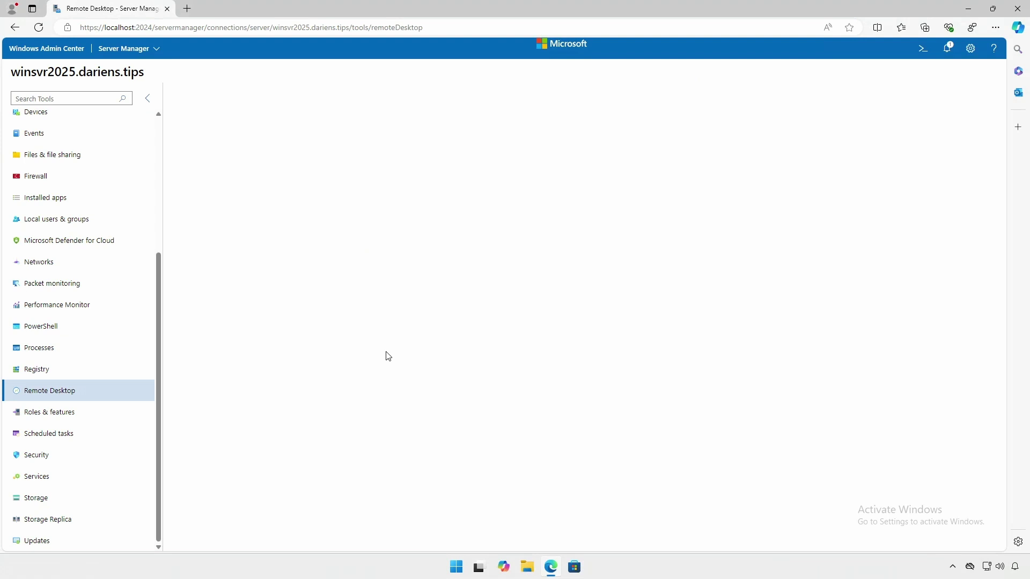
click(471, 374)
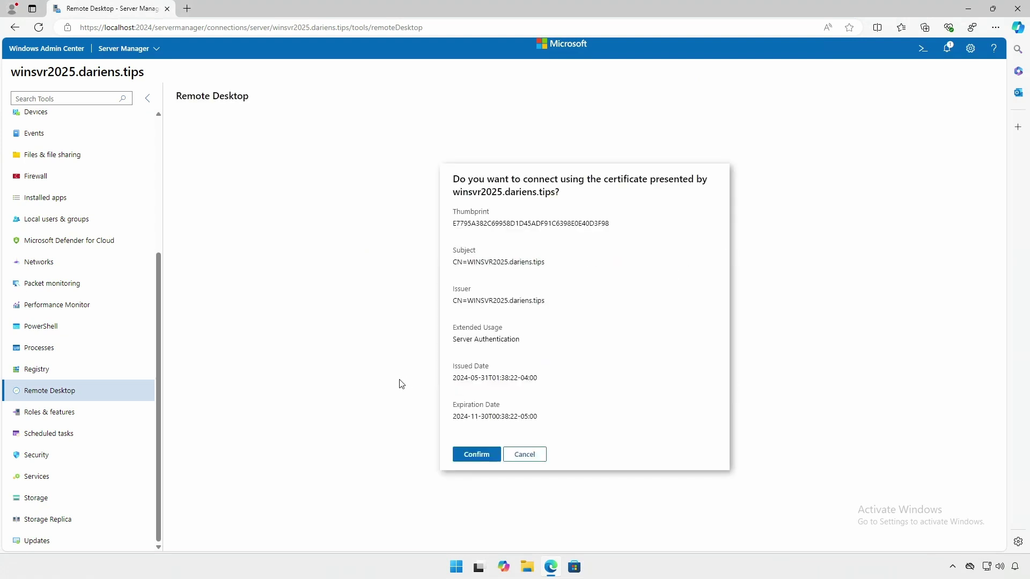
click(474, 454)
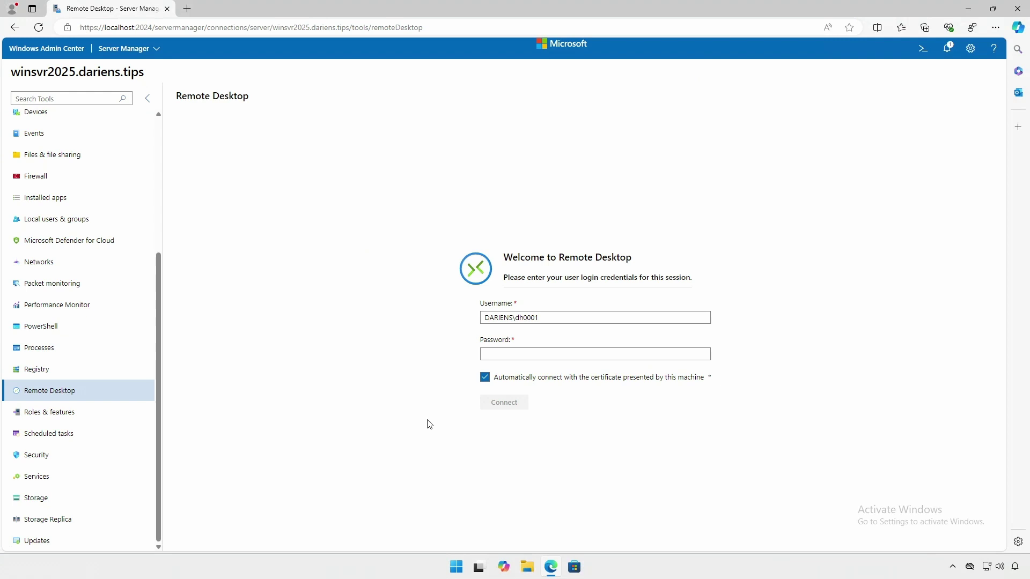
click(550, 358)
text(••••)
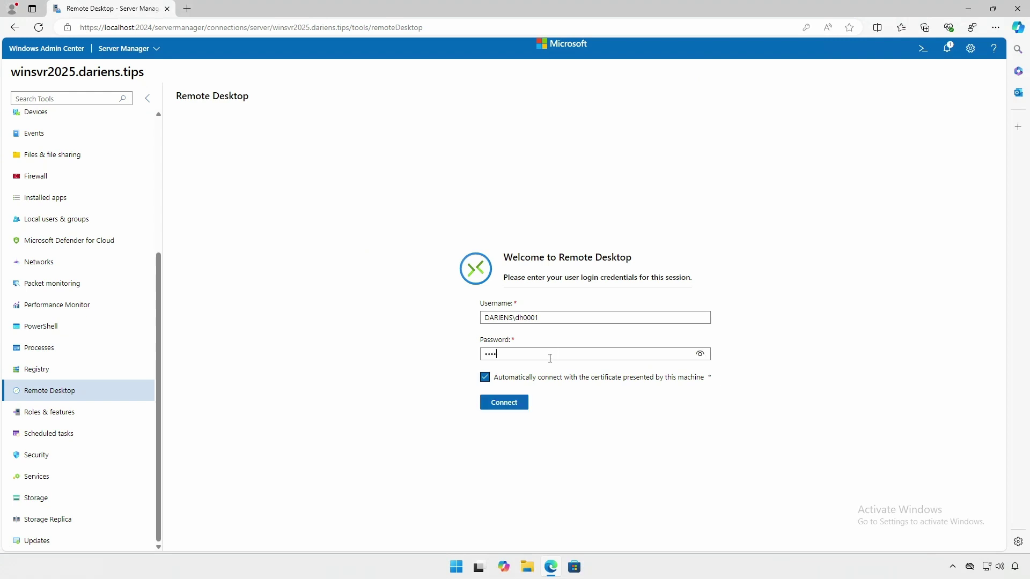
text(•••••)
click(502, 403)
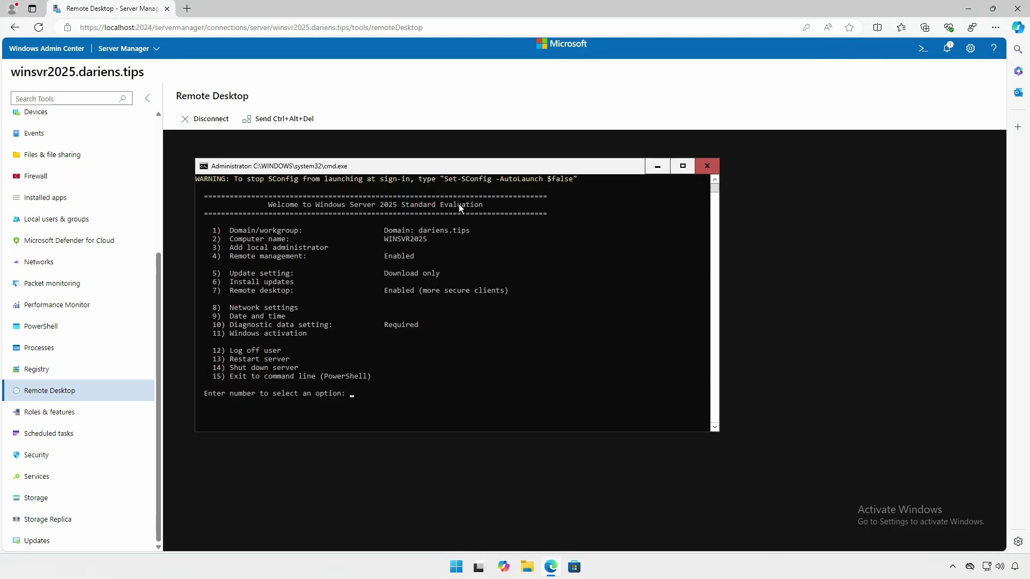
Open winsvr2025's Settings > Power configuration and expand the Select power plan dropdown
drag(158, 289, 165, 134)
click(34, 143)
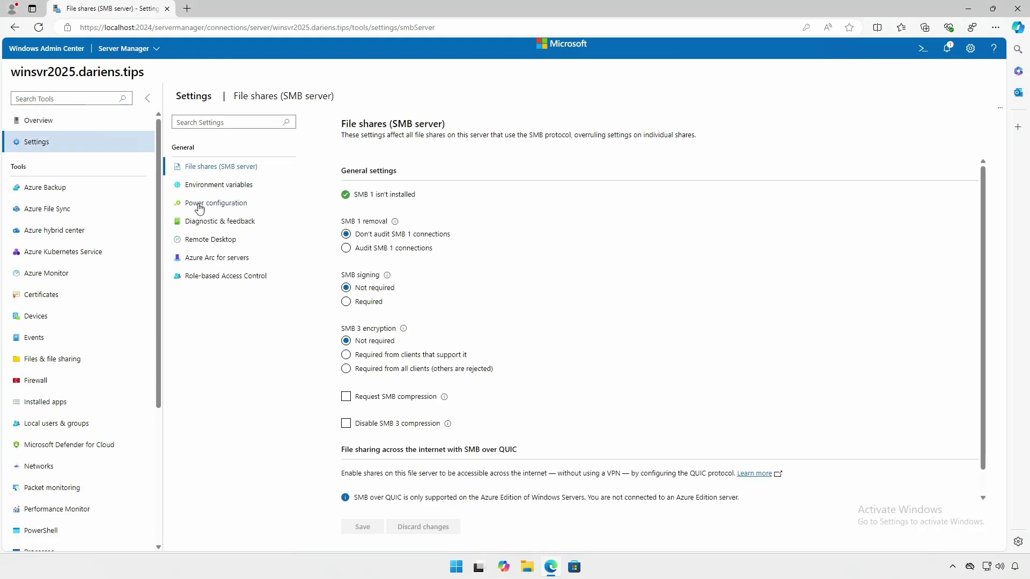
click(198, 207)
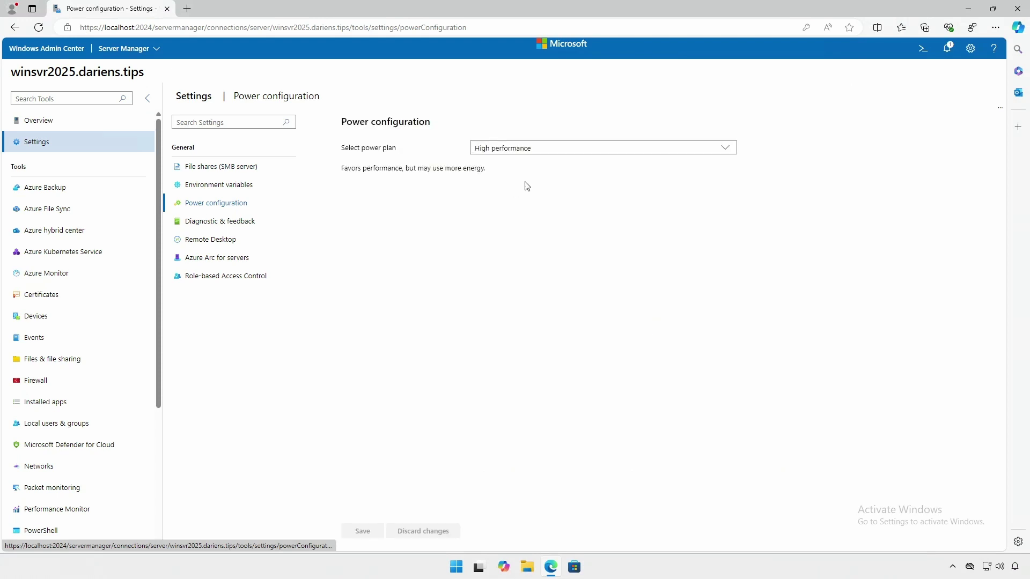
click(725, 148)
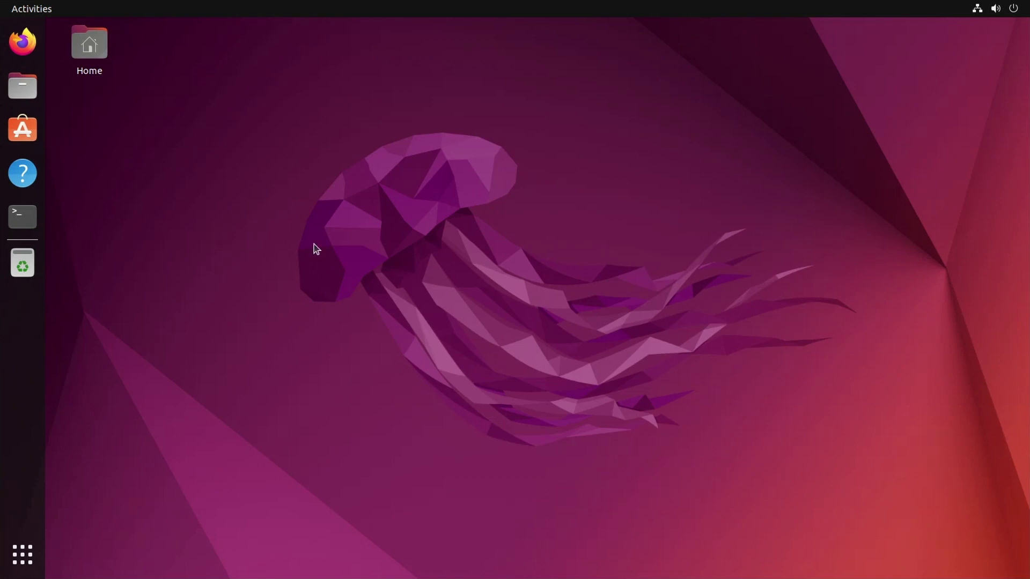
From Ubuntu Terminal, SSH into winsvr2025.dariens.tips, accept its host key, log in, and start PowerShell
click(27, 221)
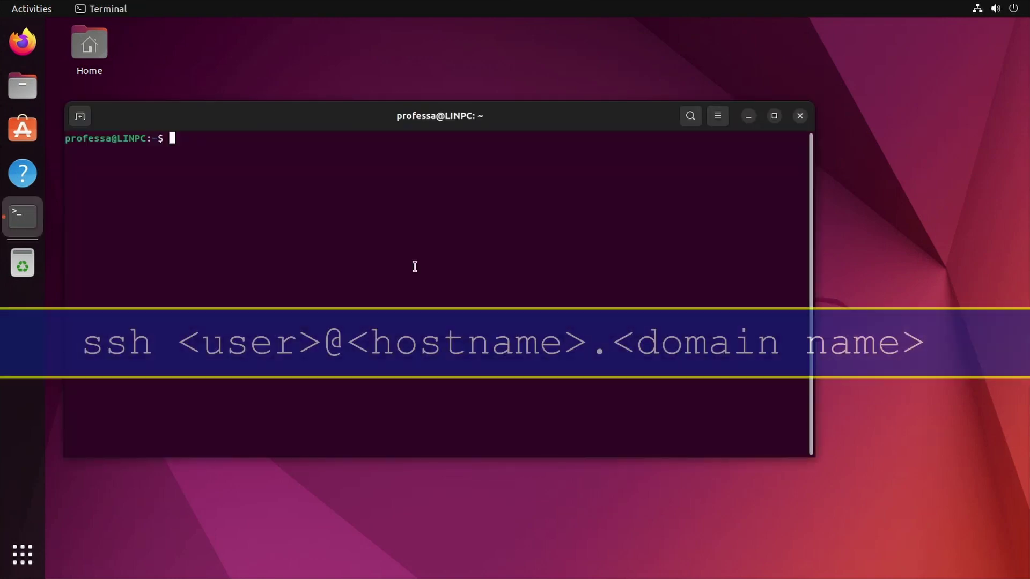
key(ctrl+shift+v)
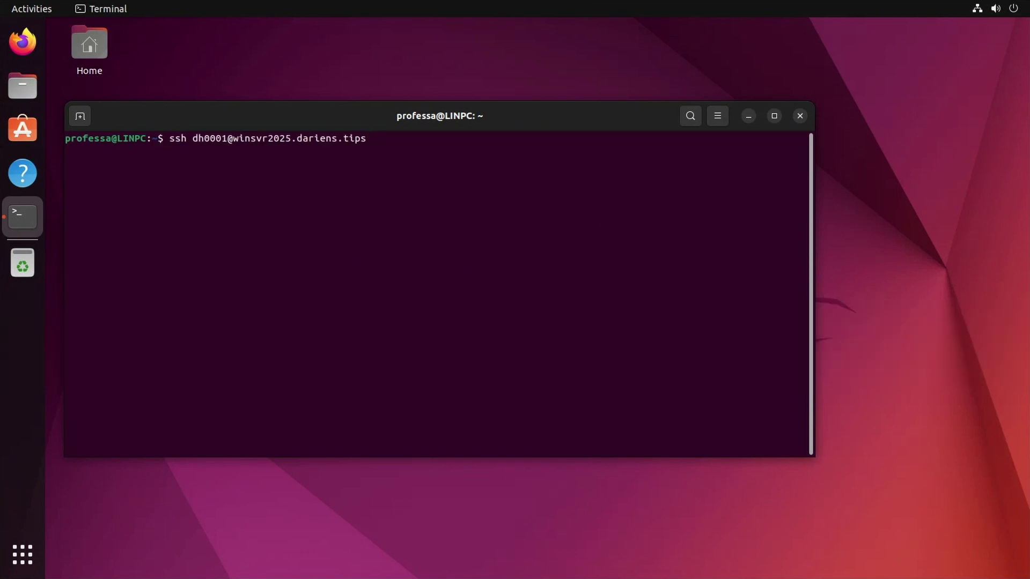
key(Return)
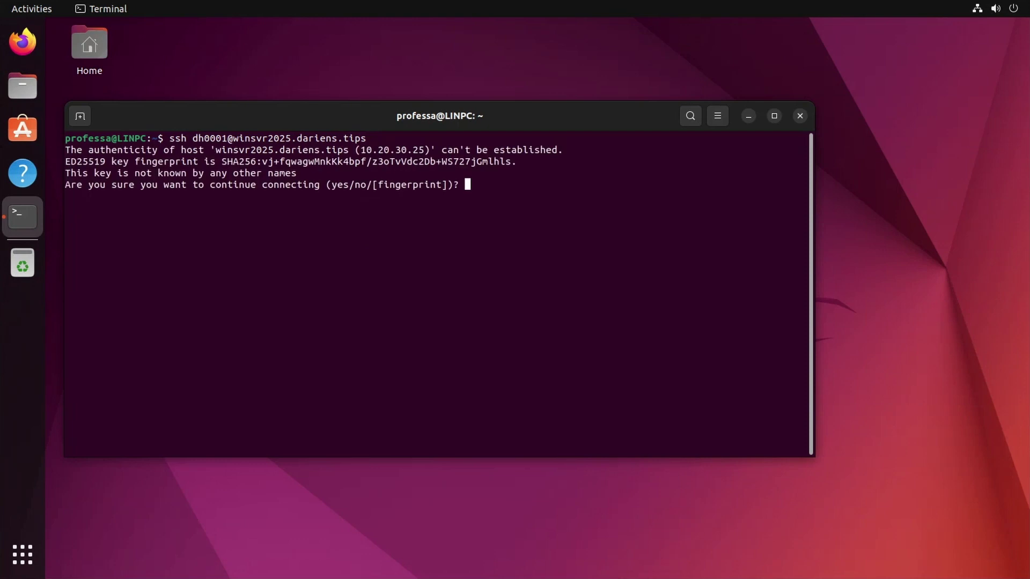
text(yes)
key(Return)
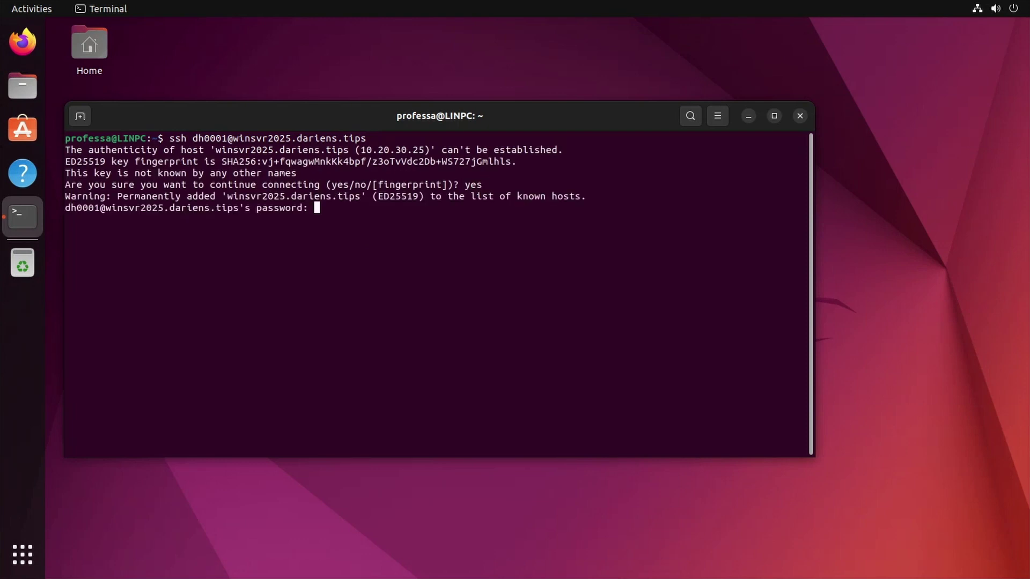
key(Return)
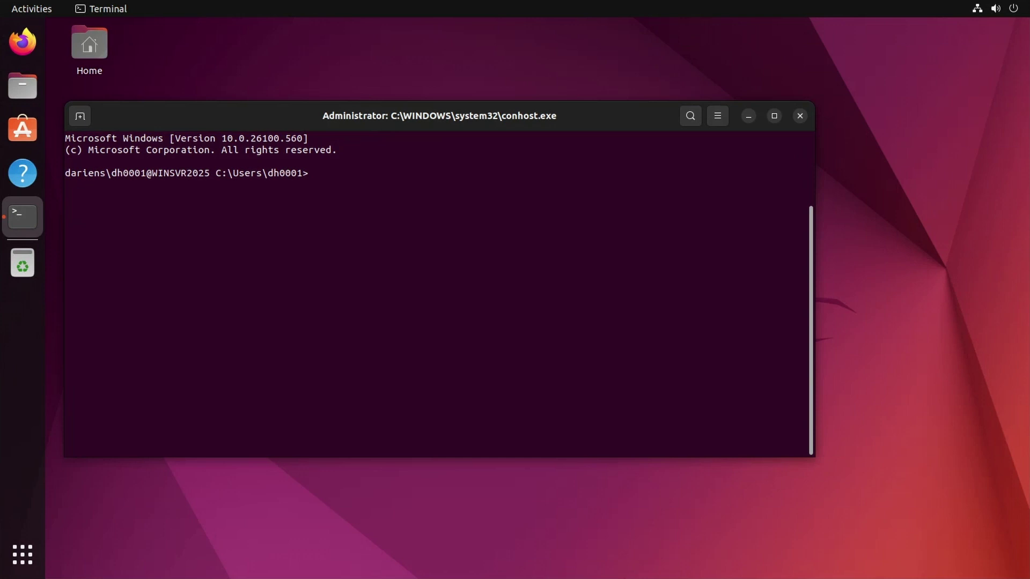
text(powershell)
key(Return)
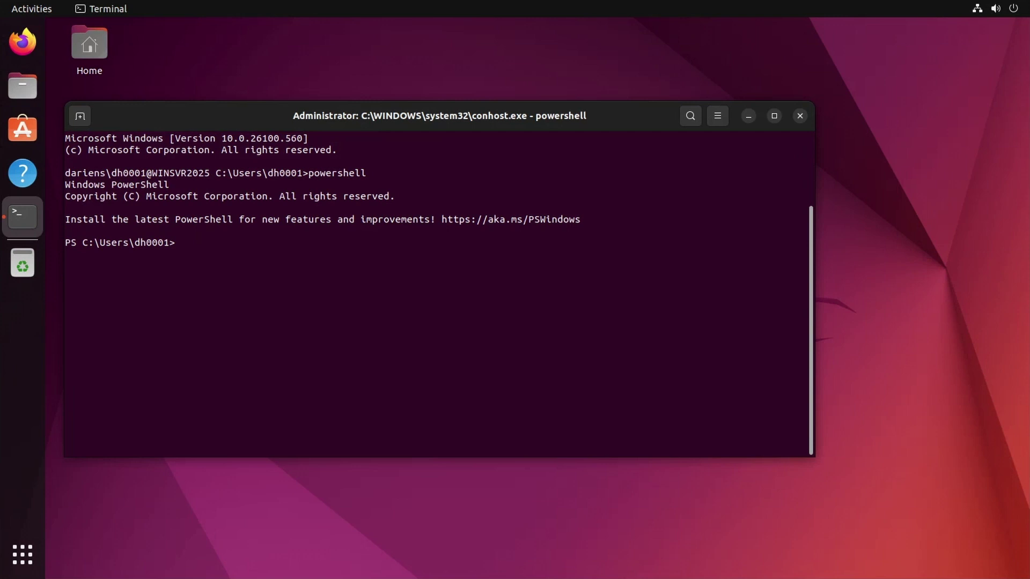
Run Get-WindowsFeature -Name *ad* and Get-NetFirewallRule -DisplayGroup *core*networking* on the server
text(Get-WindowsFeature -Name *ad*)
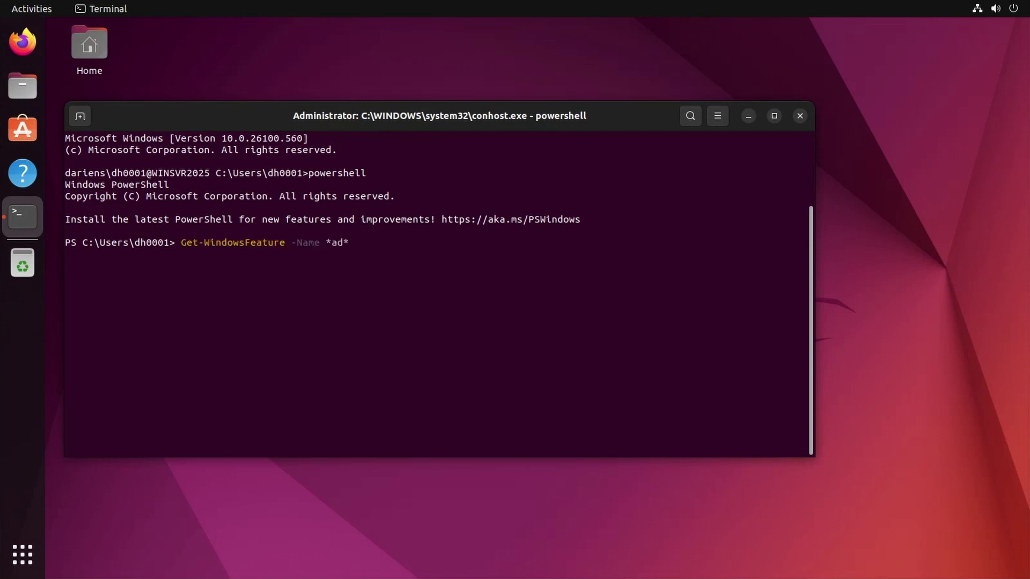
key(Return)
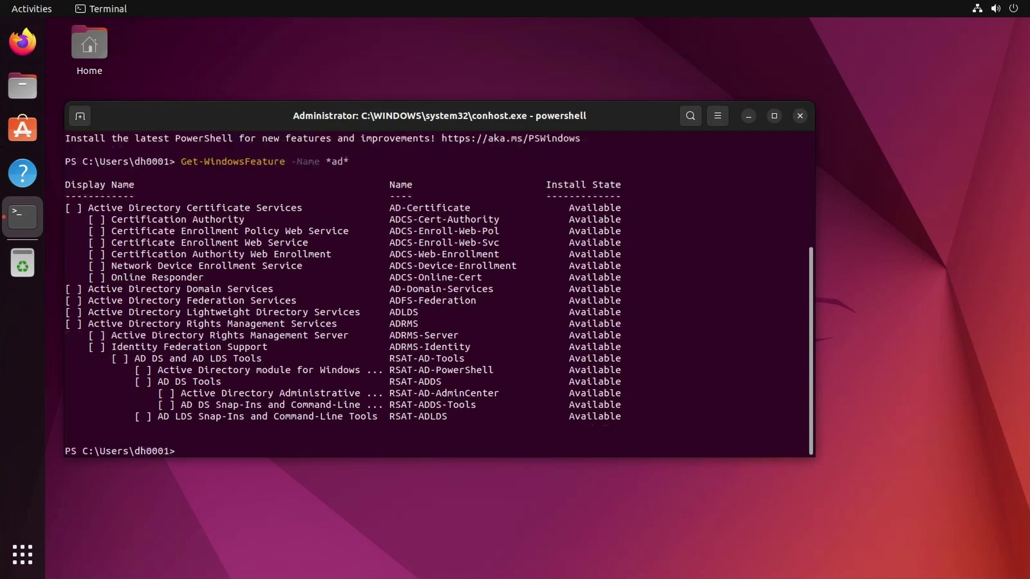
text(Get-NetFirewallRule -DisplayGroup "Core Networking")
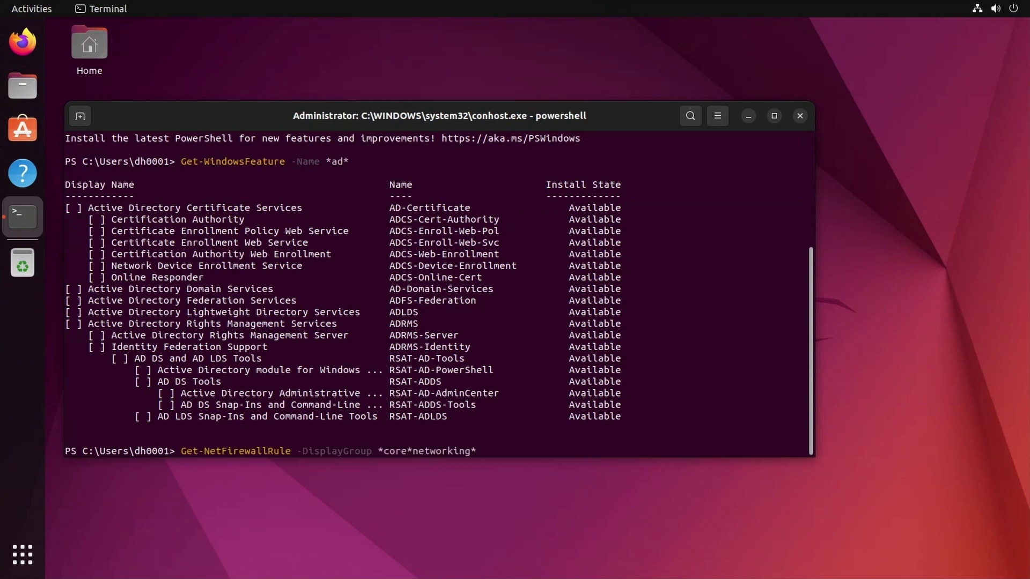
key(Return)
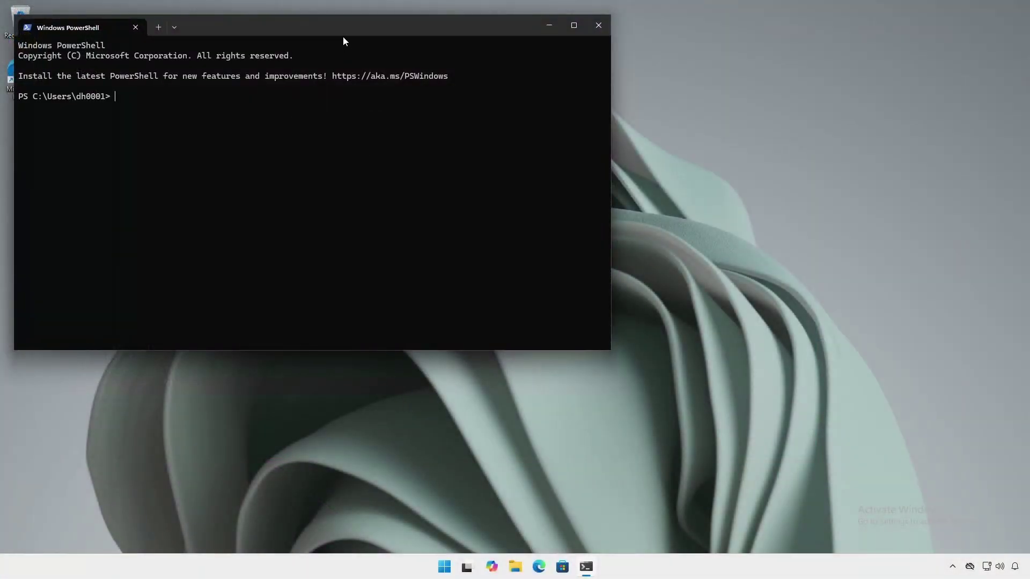
Center the Windows Terminal window and SSH into winsvr2025, accepting its host key
drag(343, 29, 483, 109)
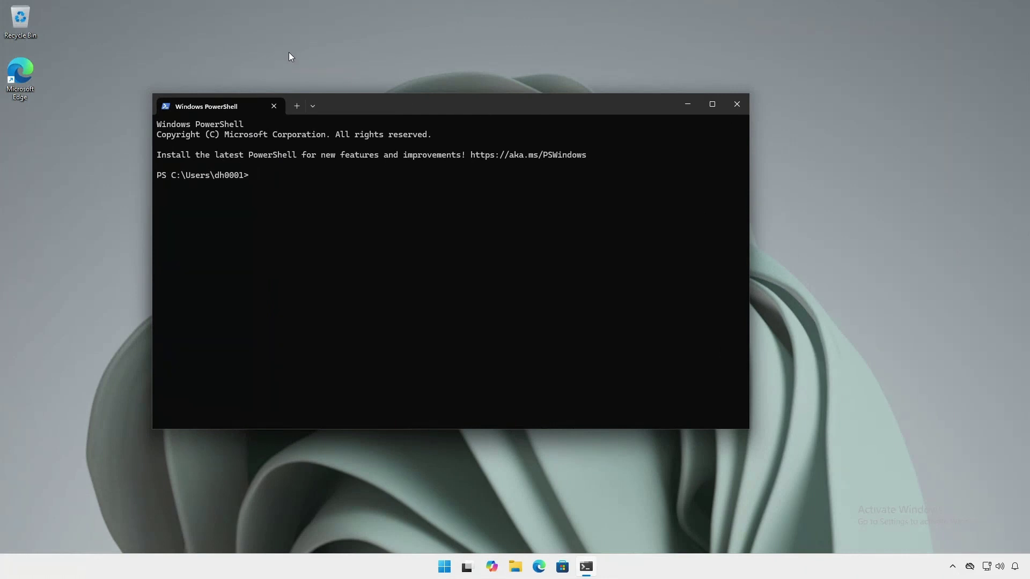
text(ssh dh0001@winsvr2025)
key(Return)
text(yes)
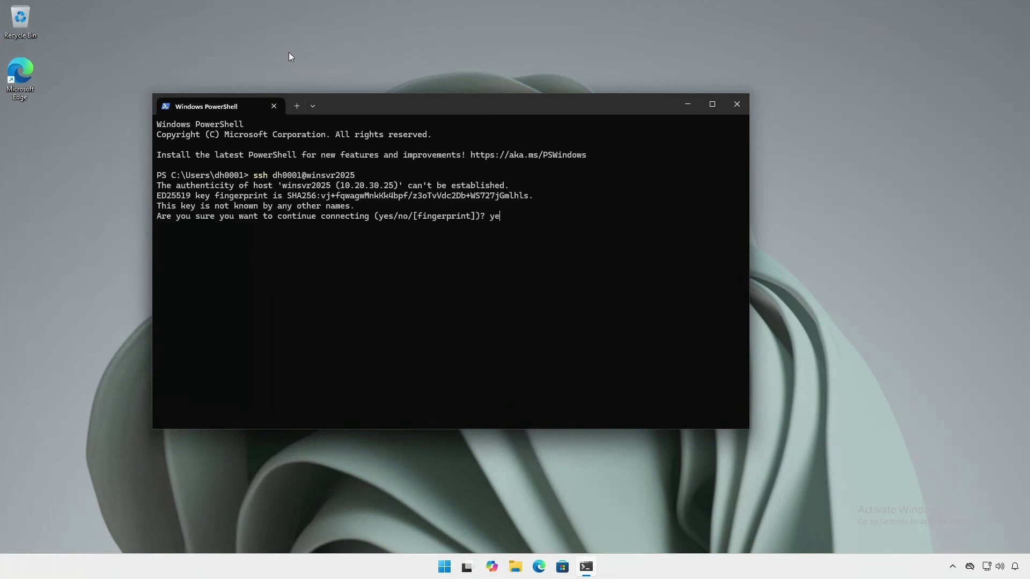
key(Return)
key(Return)
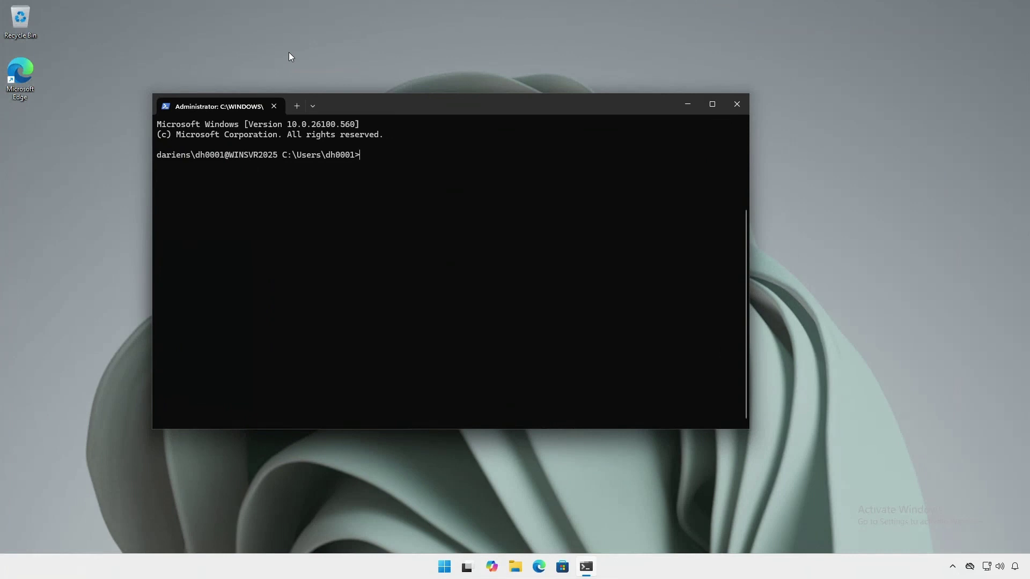
Start PowerShell on the server and apply a custom prompt showing WINSVR2025
text(powershell)
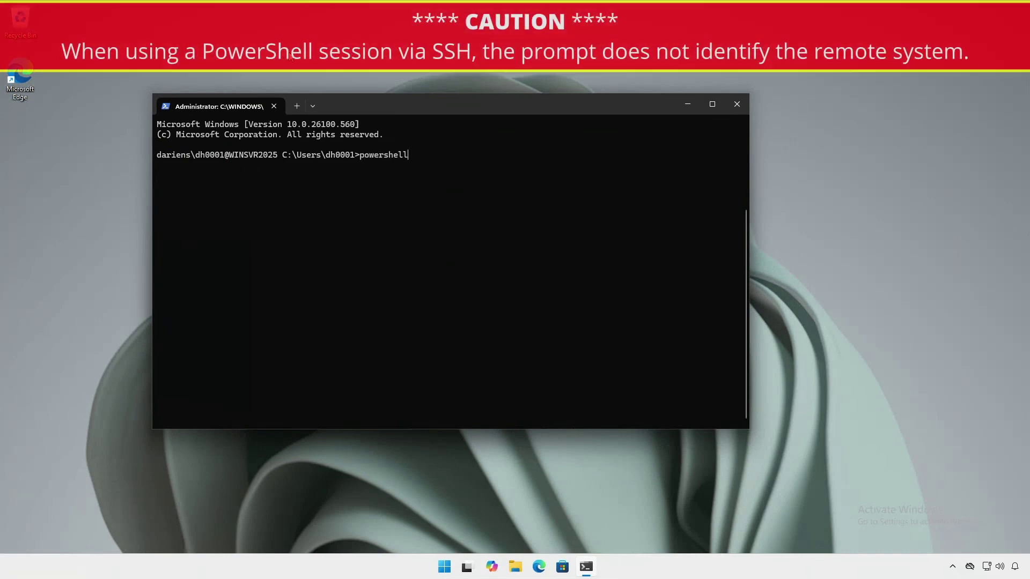
key(Return)
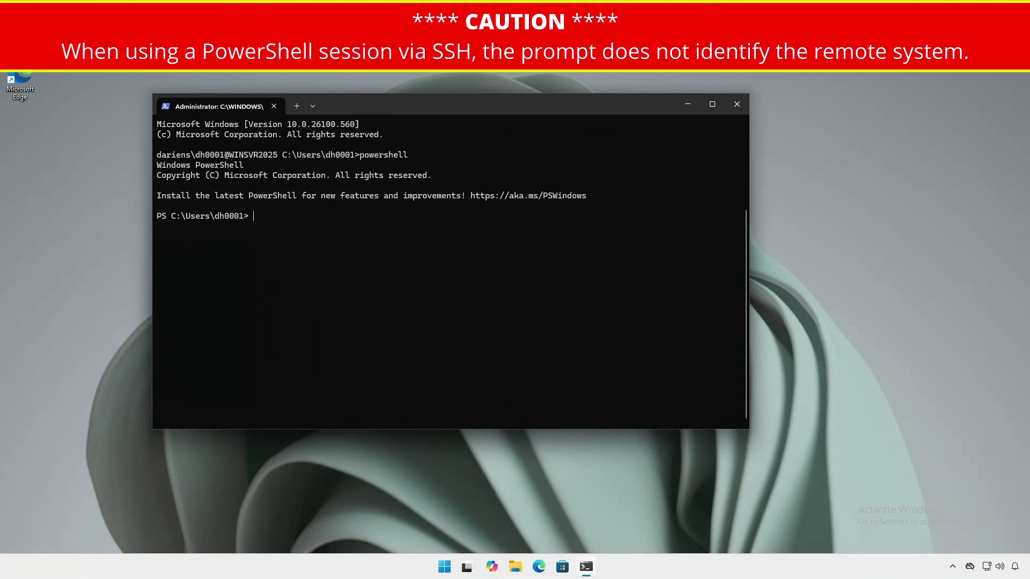
text(function prompt {"PS:[$env:computername]:"+(Get-Location).path+"> "})
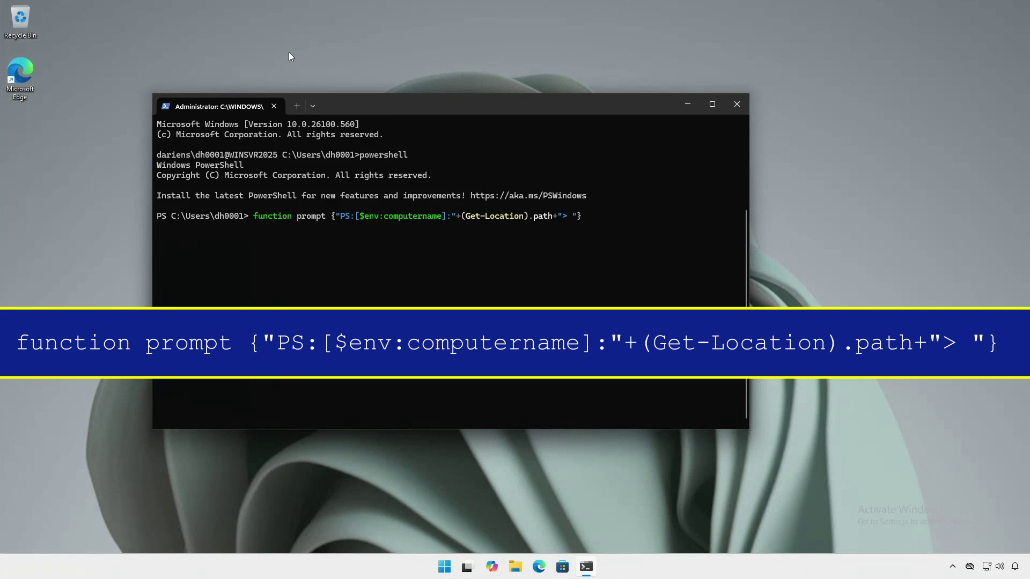
key(Return)
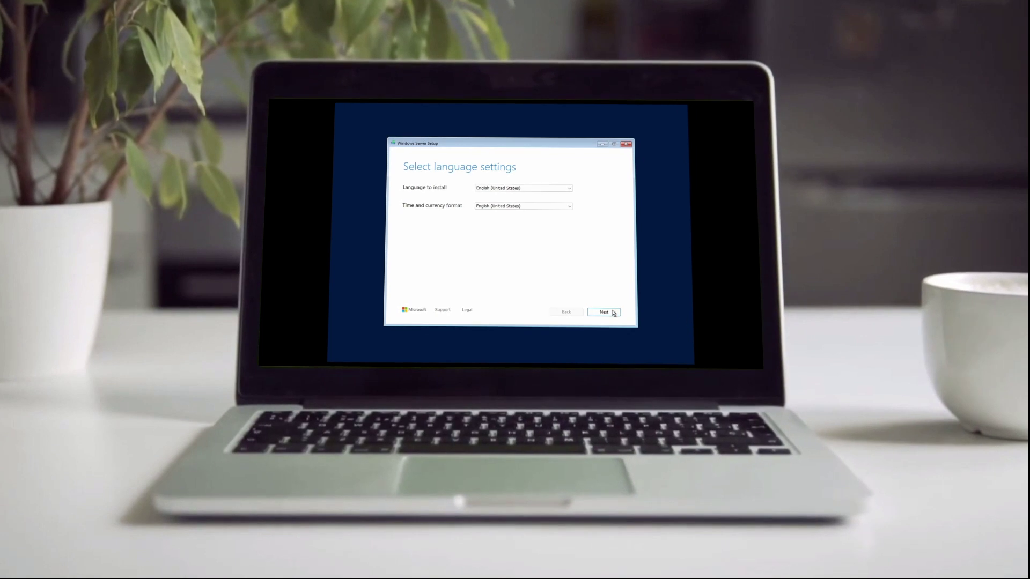
Accept the default language and keyboard settings in Windows Server Setup and tick the deletion agreement
click(613, 312)
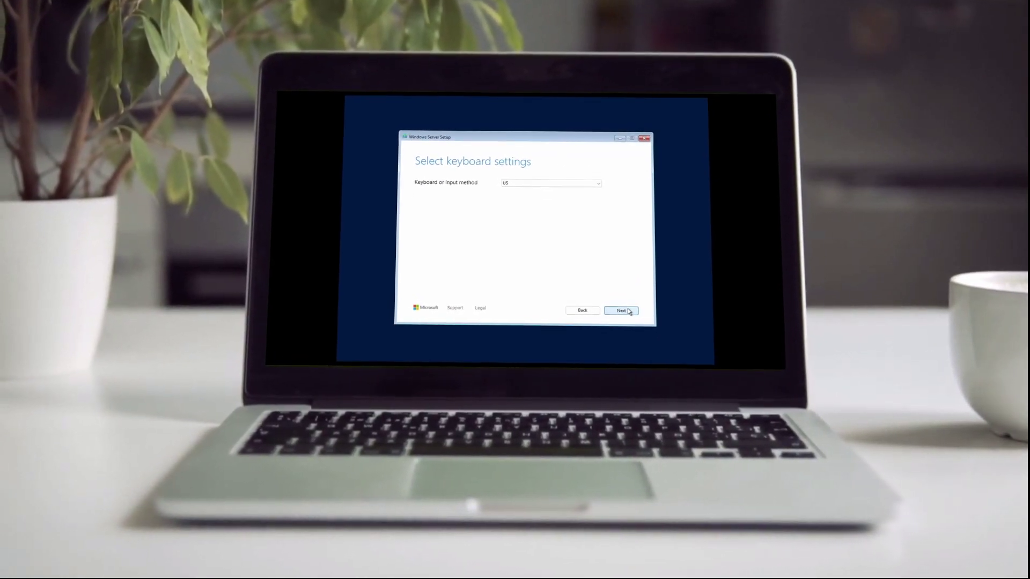
click(628, 311)
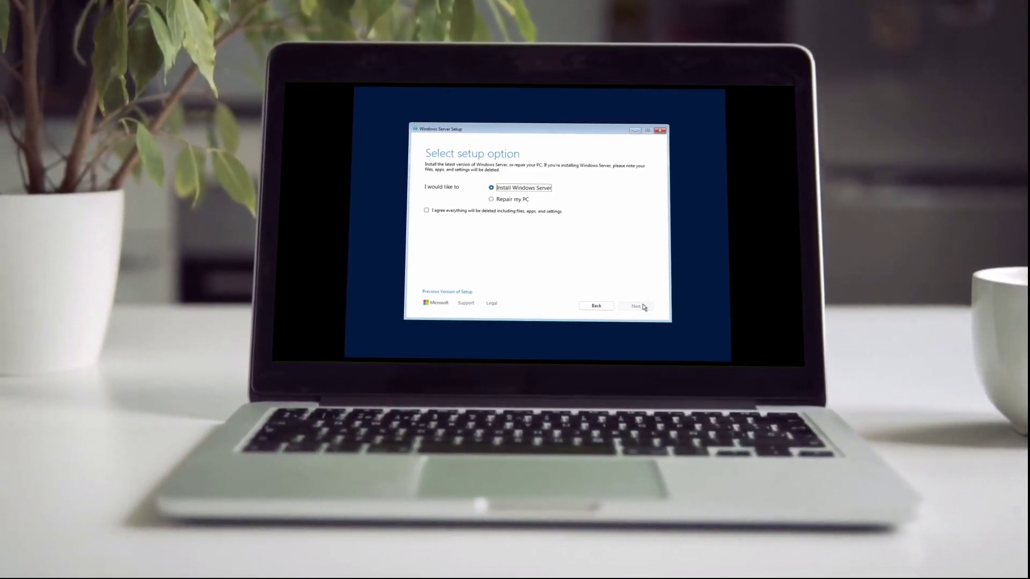
click(494, 209)
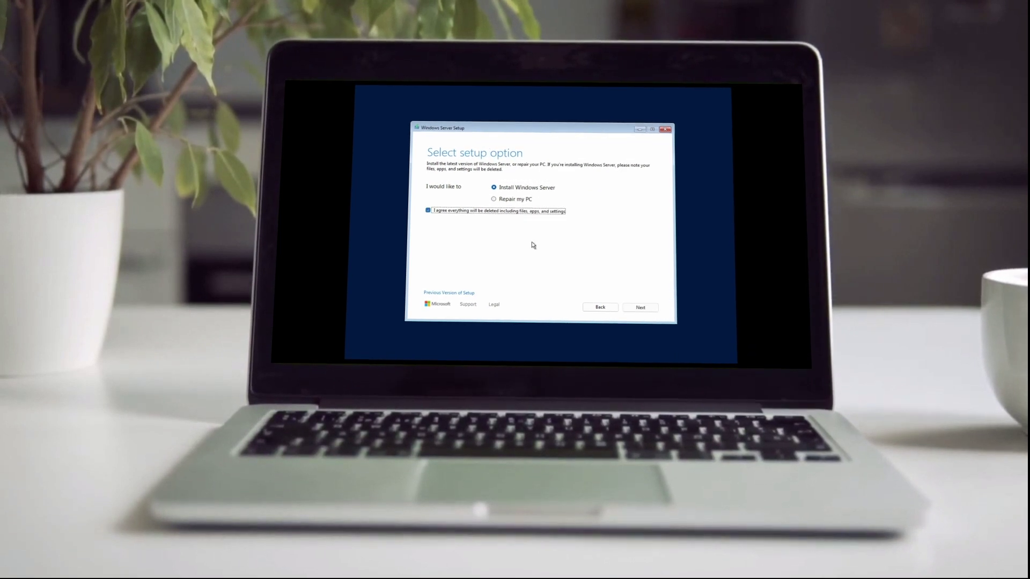